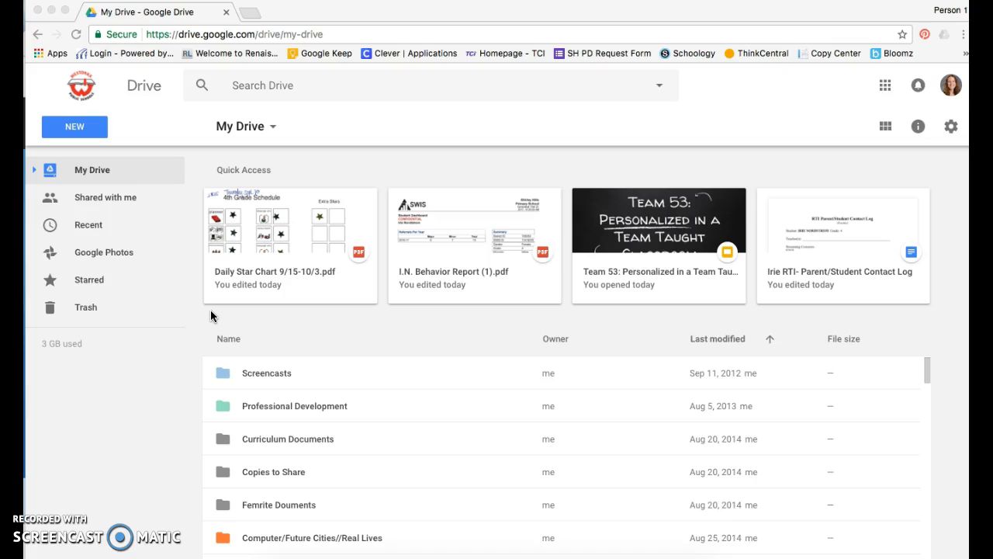
Create a new folder named "Math 17-18" in My Drive.
click(79, 134)
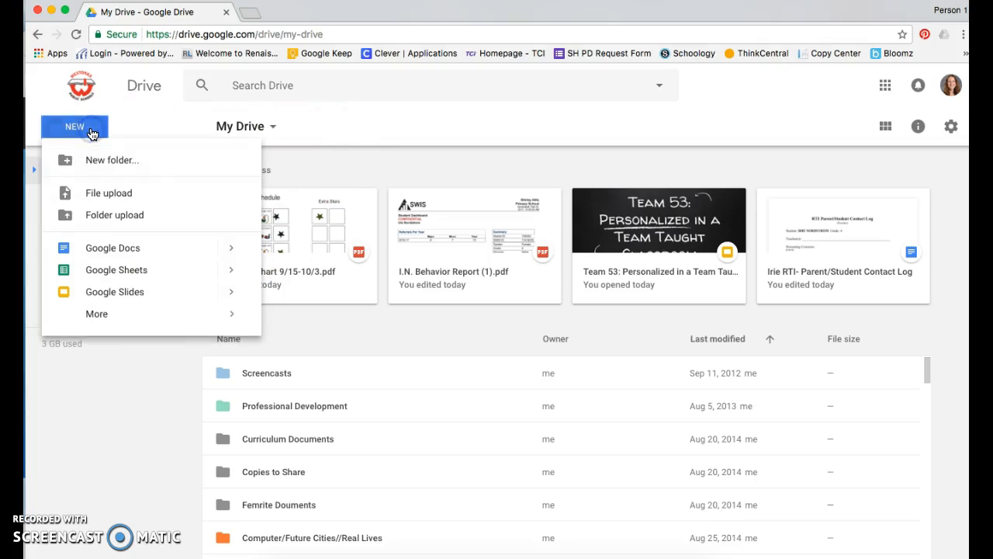
click(89, 167)
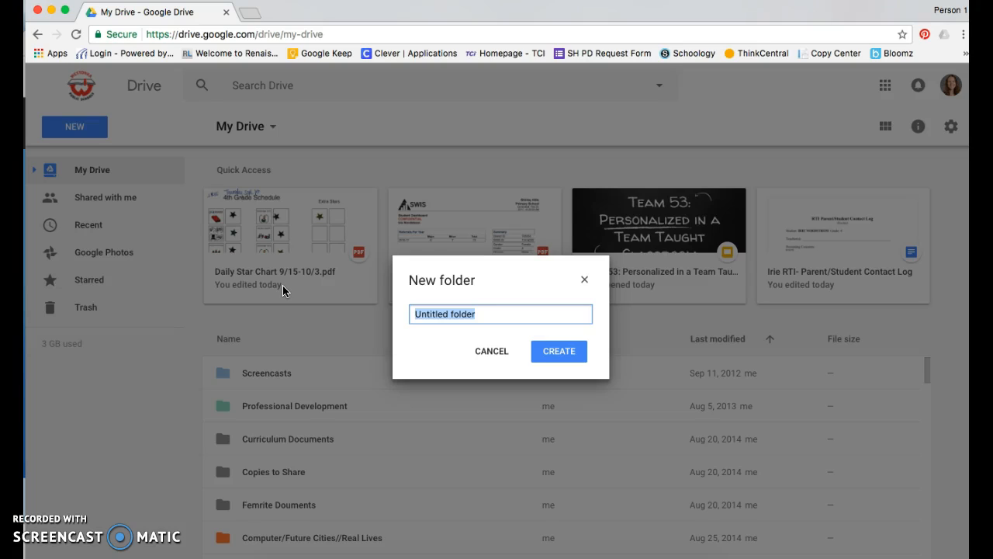
text(Math 17-18)
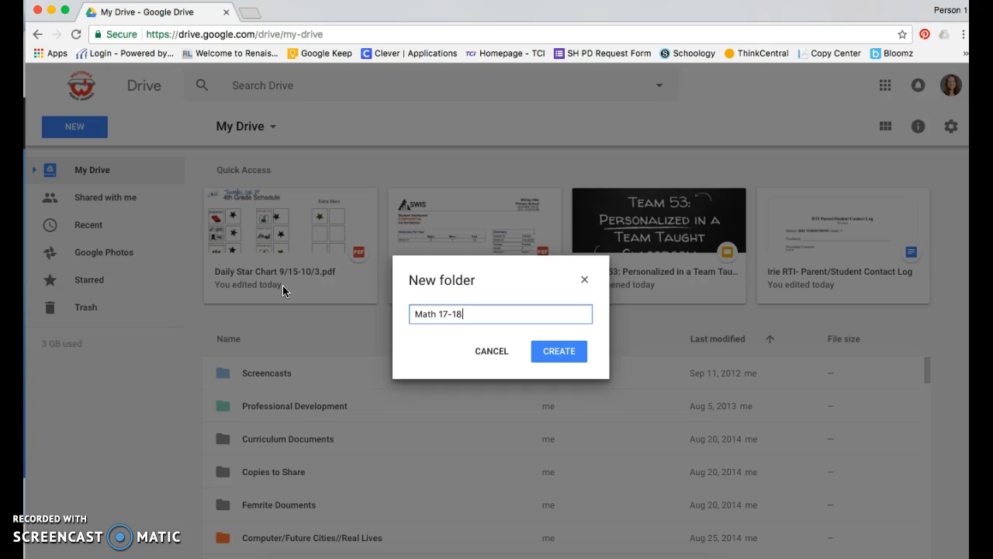
click(559, 352)
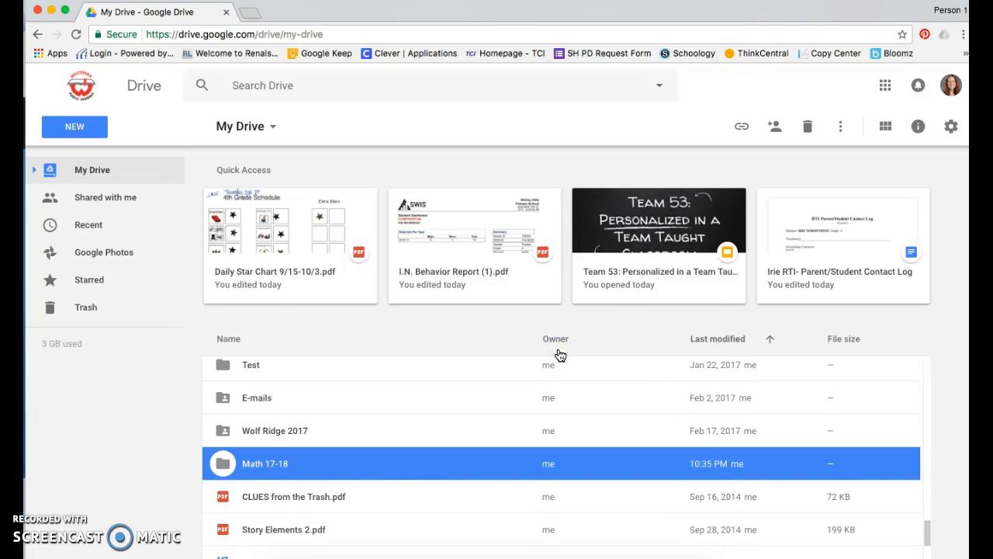
Open the Math 17-18 folder and create a subfolder named "Times Tables" inside it.
scroll(561, 354, down, 3)
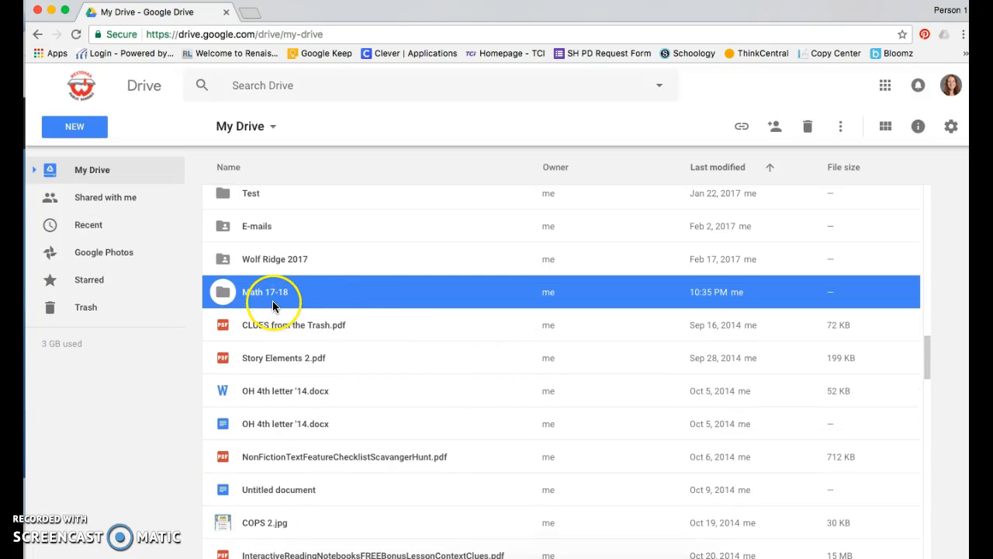
double_click(250, 298)
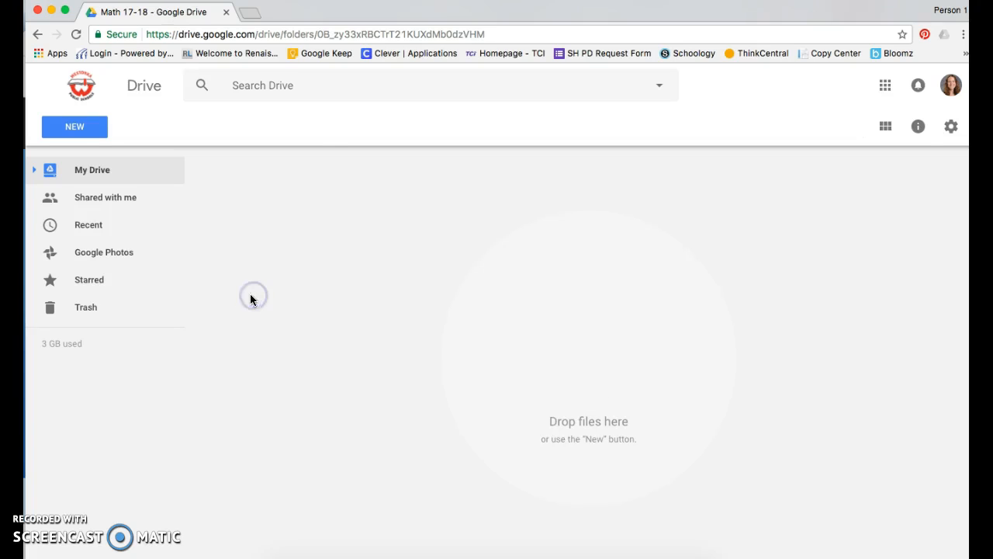
click(83, 127)
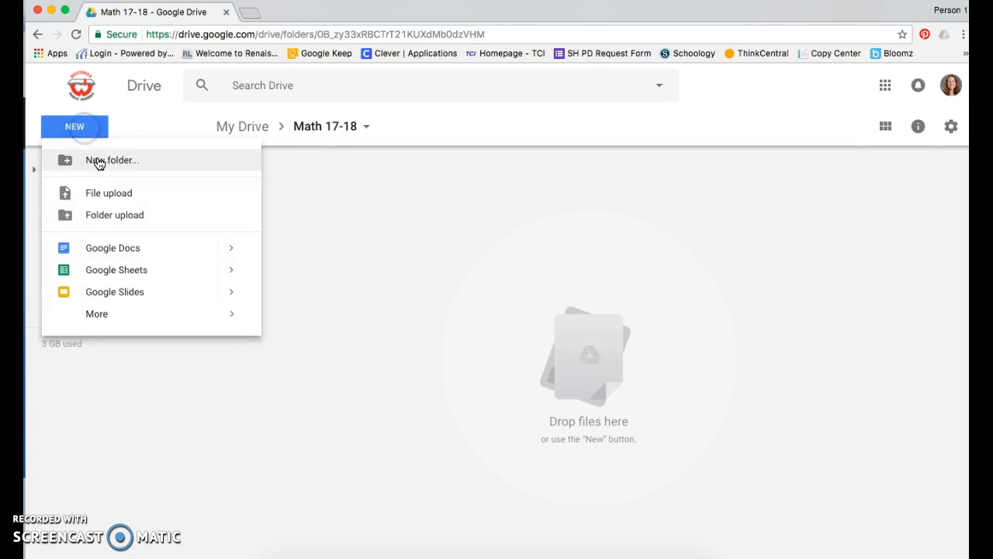
click(99, 161)
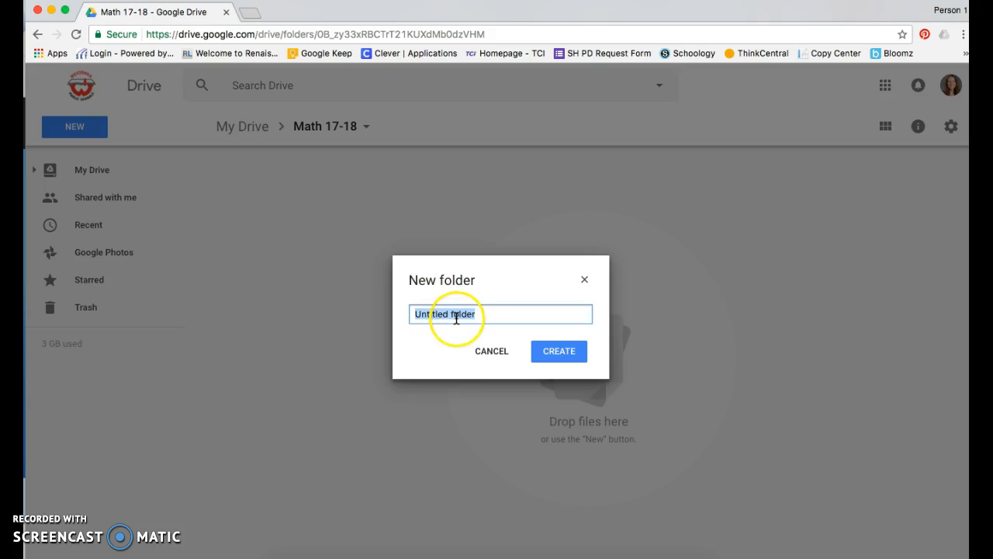
text(Times Tables)
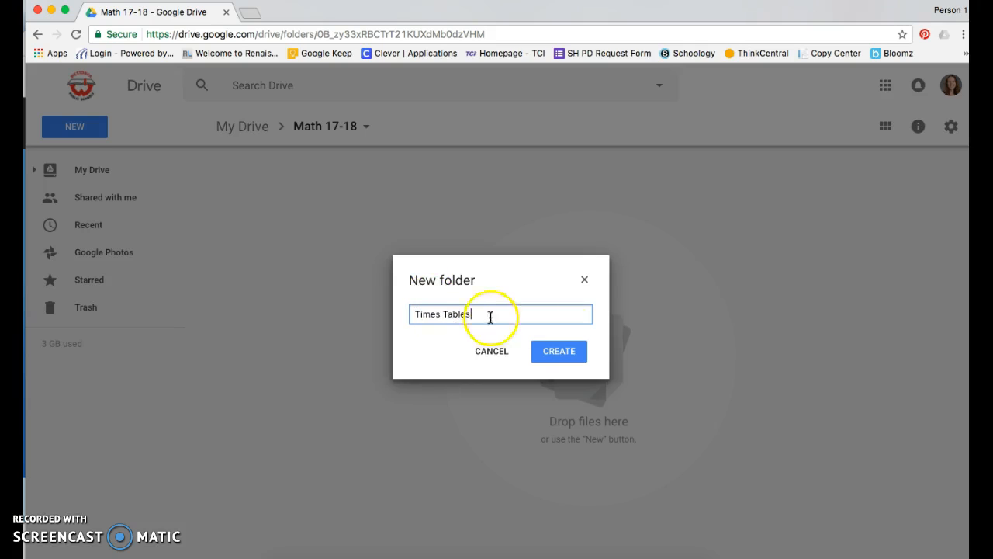
click(565, 362)
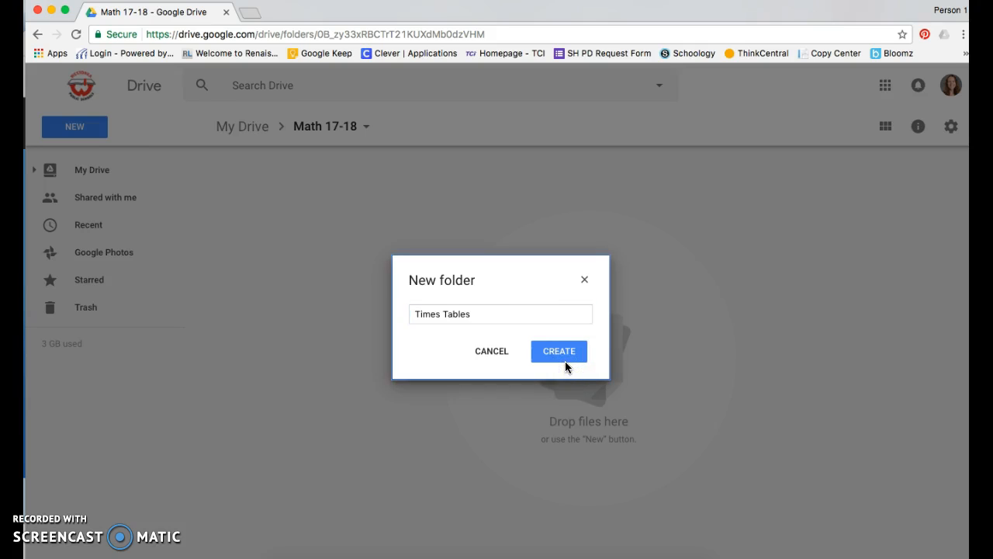
click(565, 361)
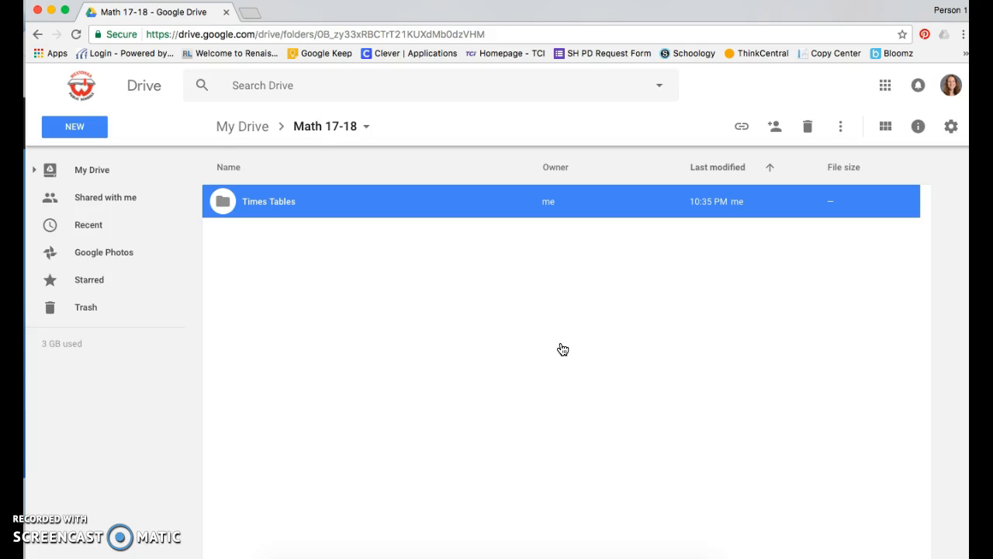
Return to My Drive and move the file "CLUES from the Trash.pdf" into the Math 17-18 folder.
click(267, 128)
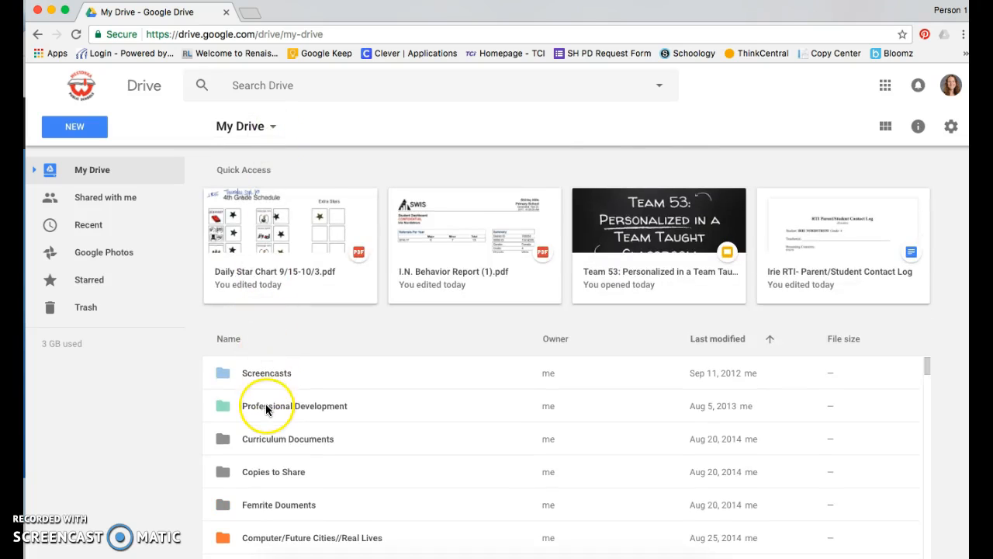
scroll(266, 410, down, 4)
scroll(266, 410, down, 4)
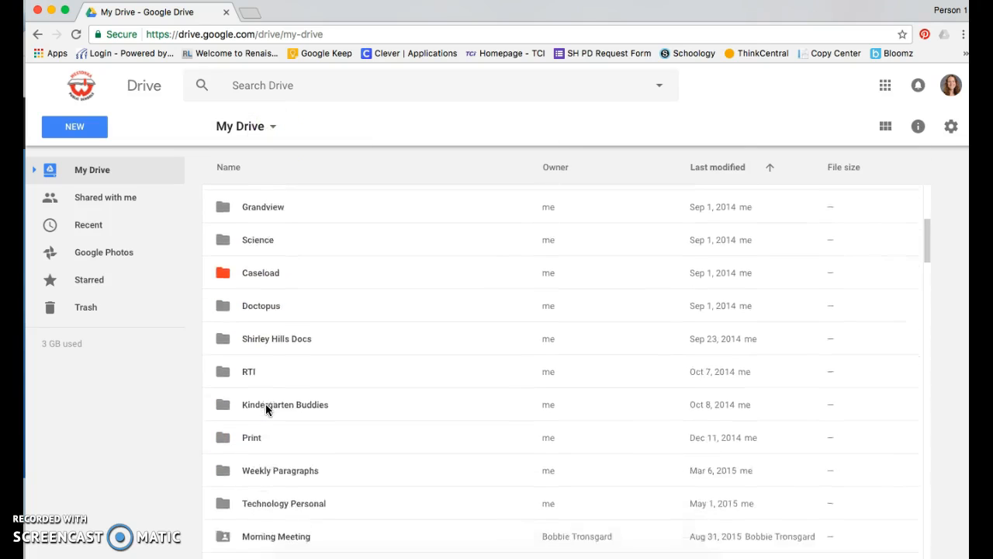
scroll(267, 410, down, 6)
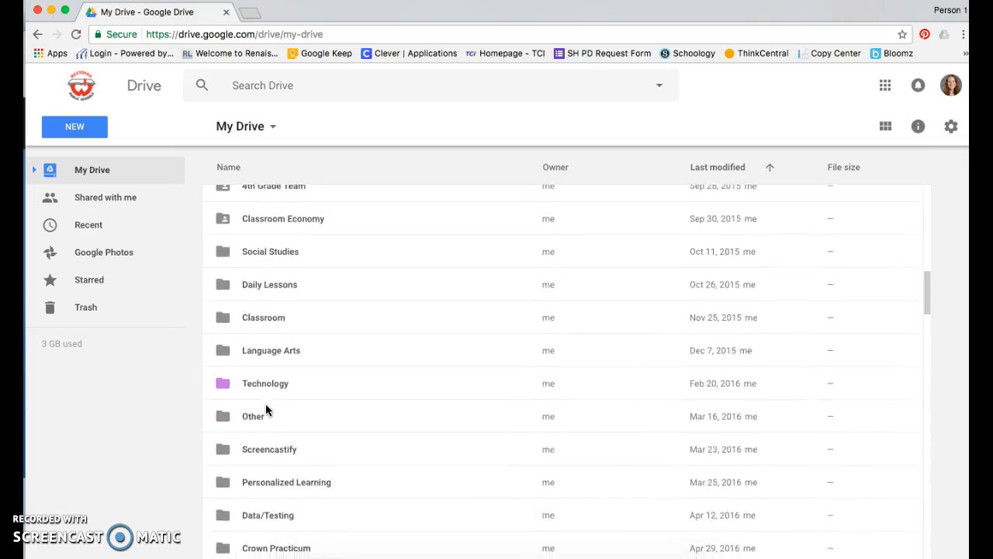
scroll(266, 410, down, 6)
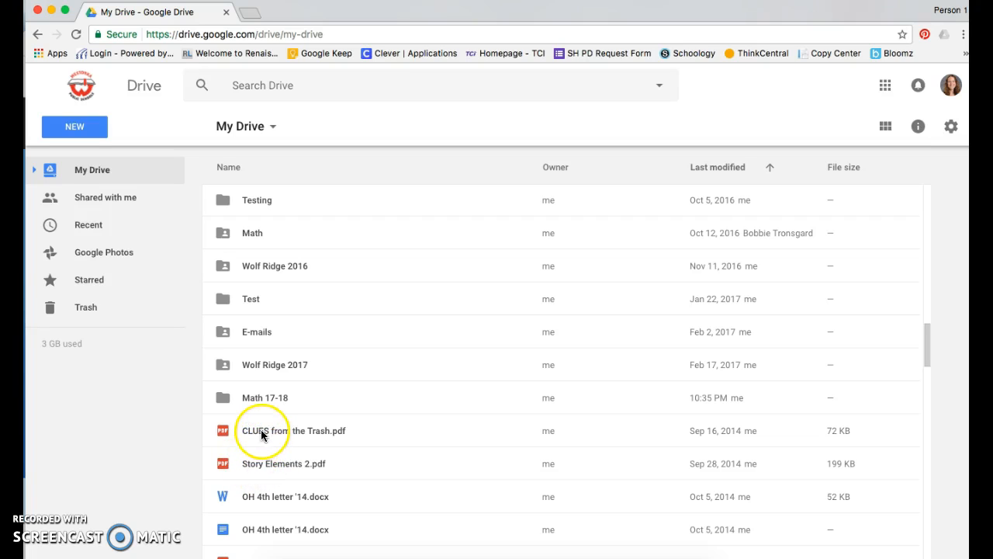
click(263, 434)
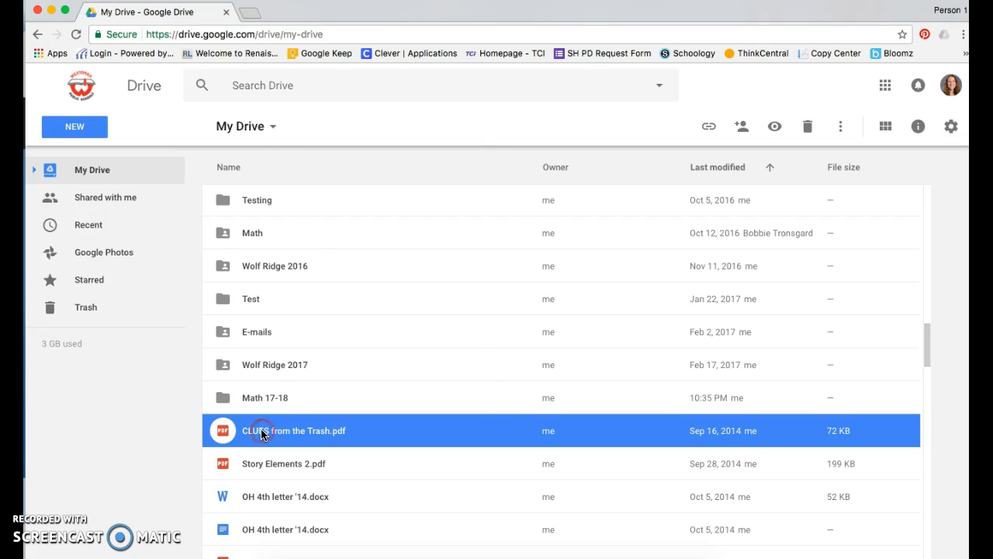
right_click(262, 435)
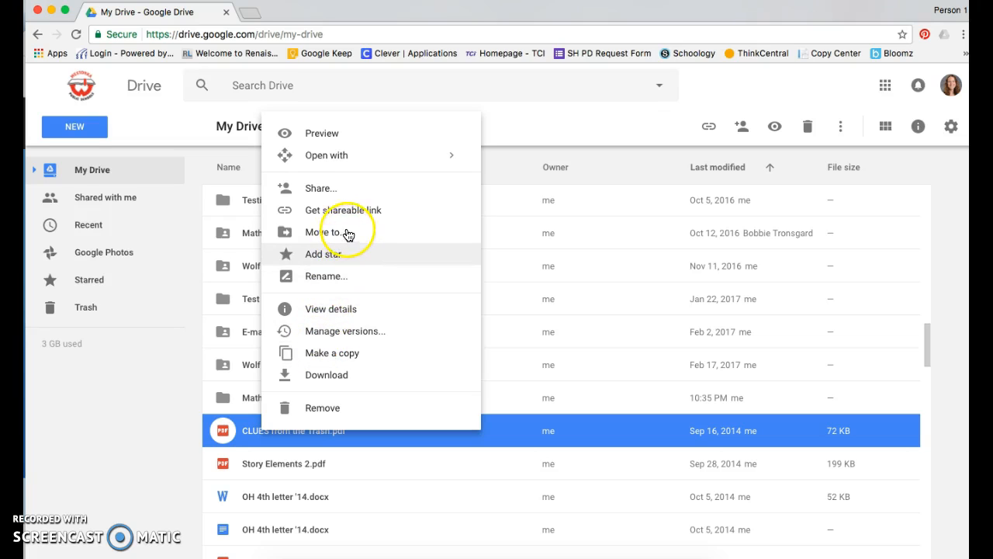
click(323, 232)
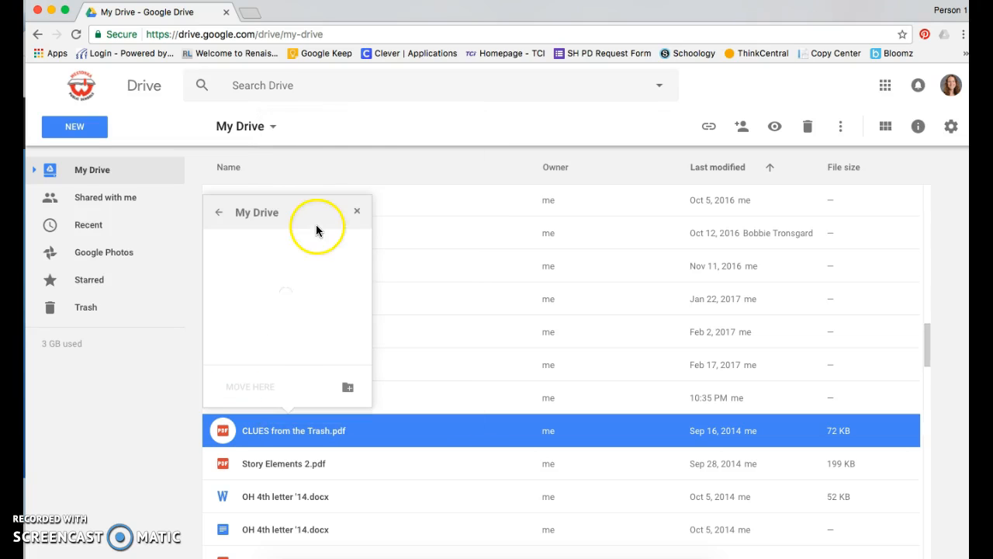
scroll(267, 284, down, 5)
scroll(268, 287, down, 5)
click(277, 264)
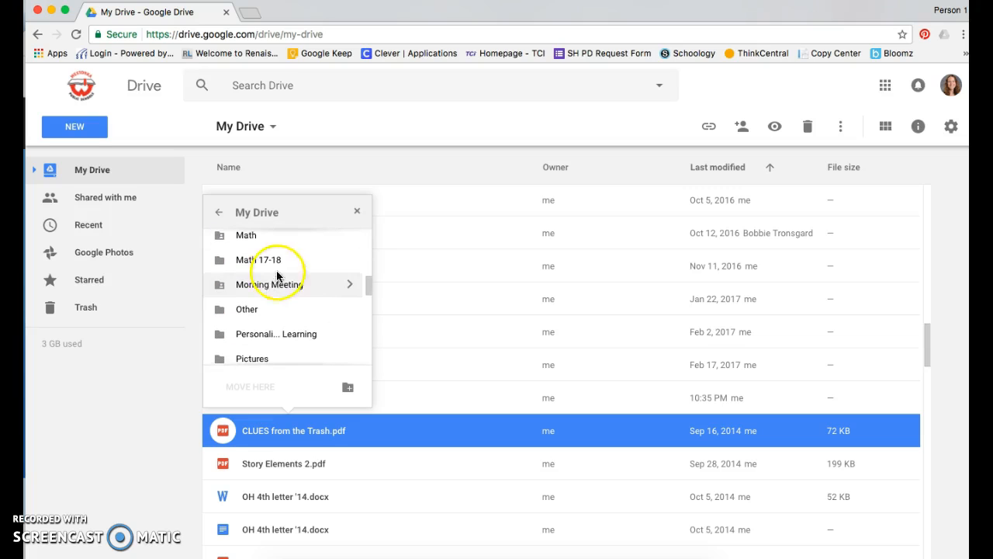
click(350, 259)
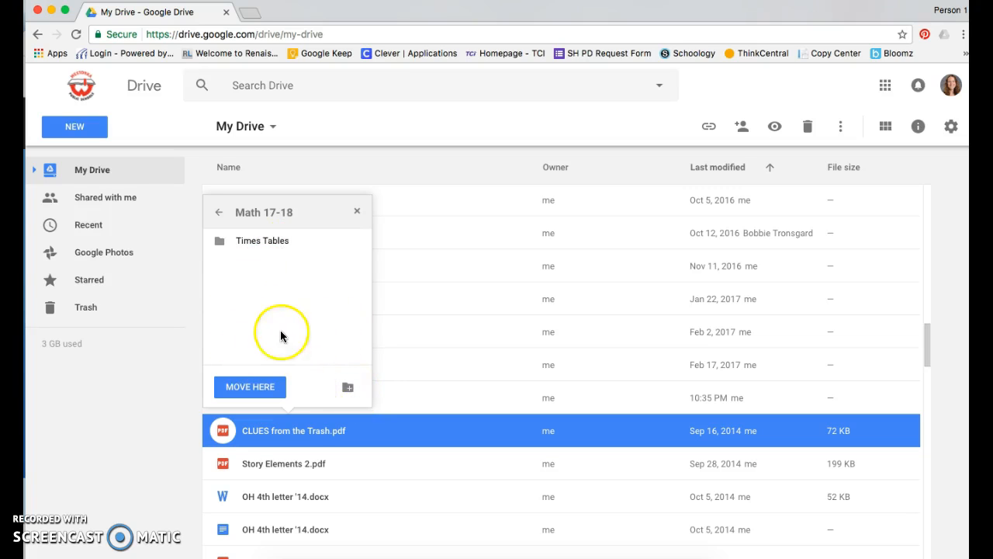
click(249, 387)
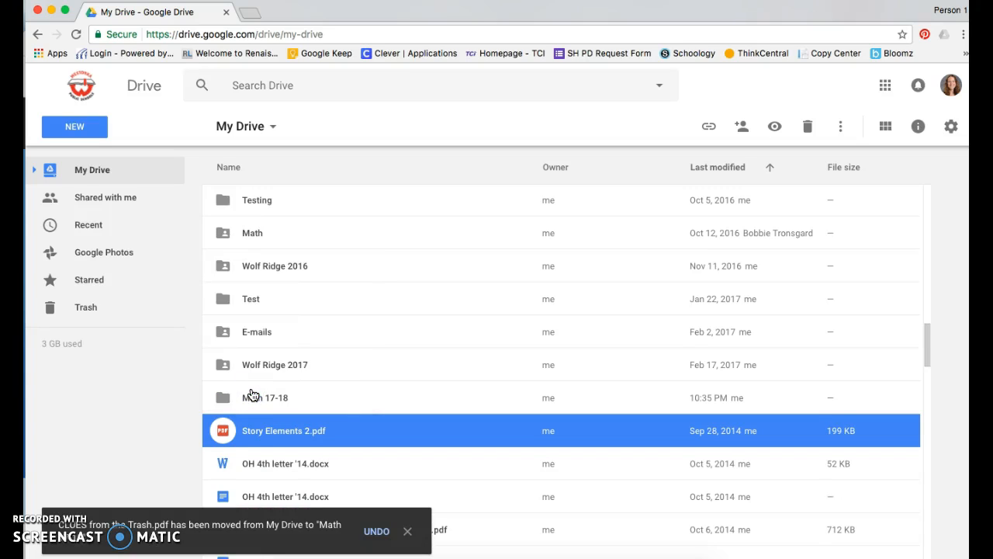
Locate the Math 17-18 folder in the My Drive list and open it.
scroll(310, 326, up, 10)
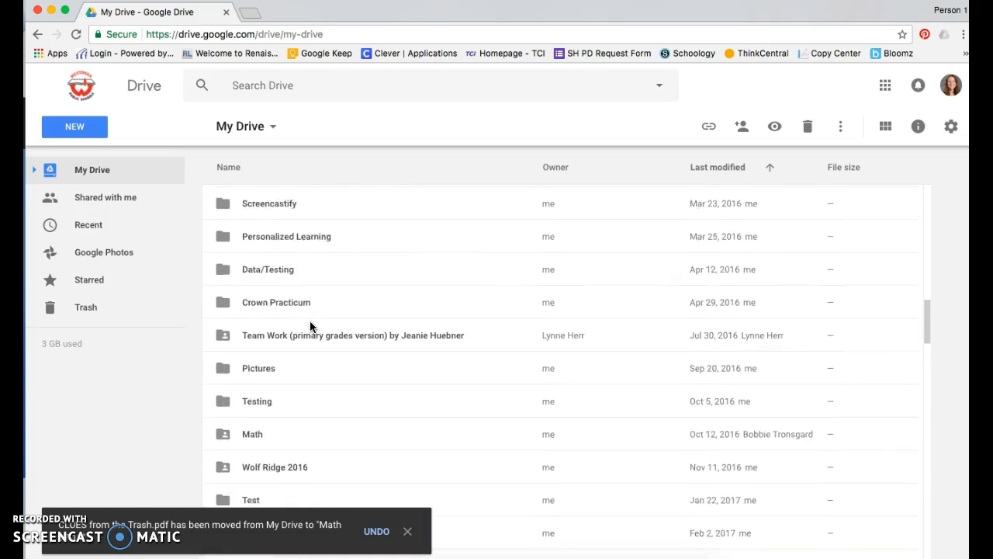
scroll(309, 322, up, 5)
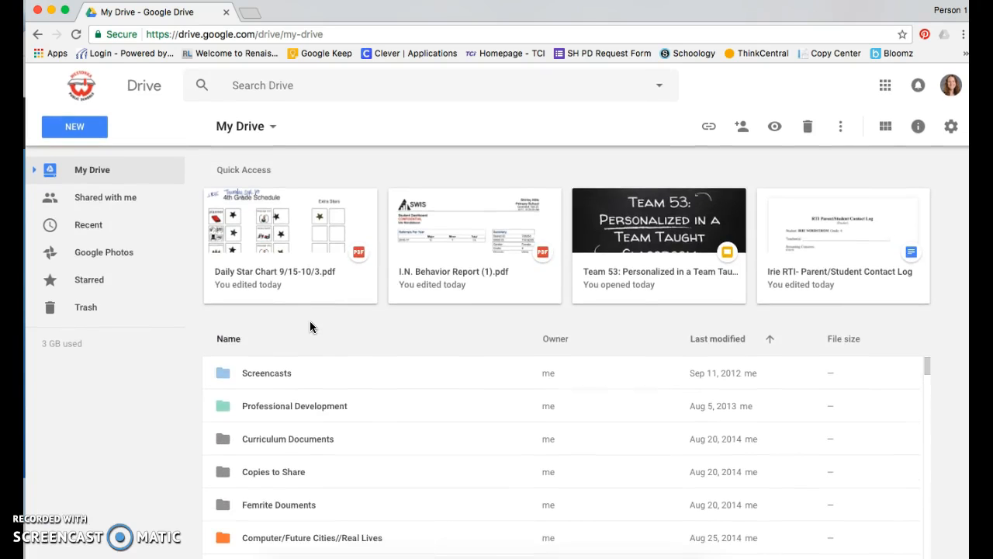
scroll(275, 460, down, 5)
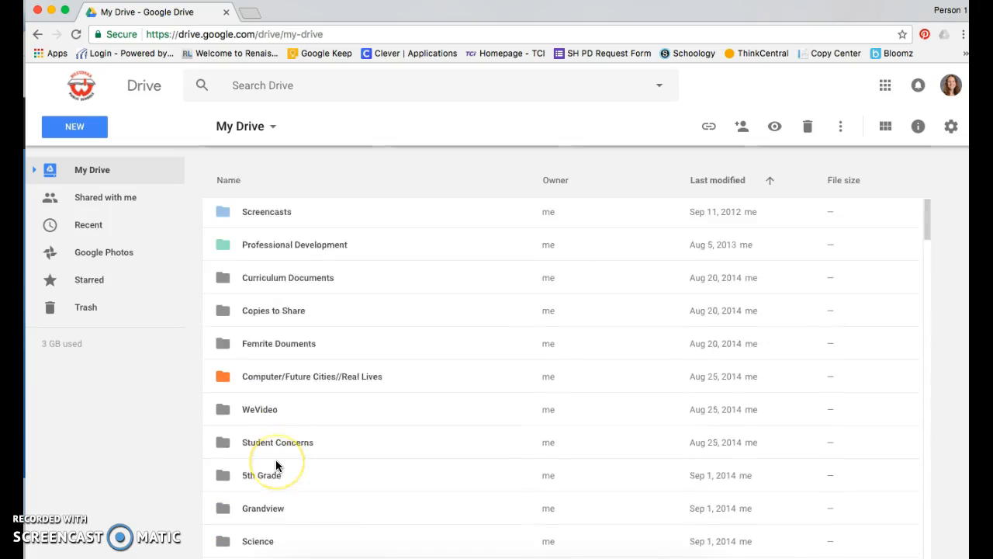
scroll(277, 464, down, 5)
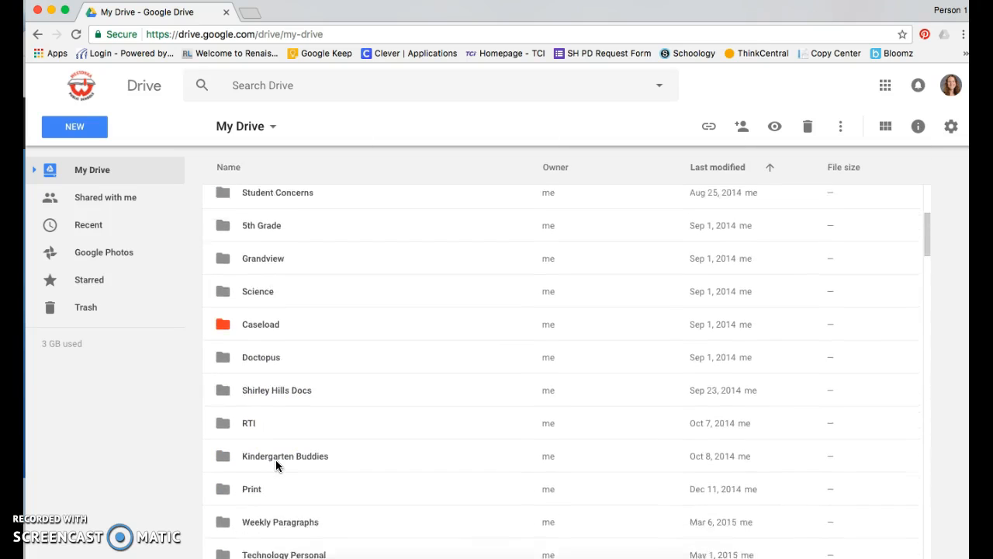
scroll(276, 464, down, 10)
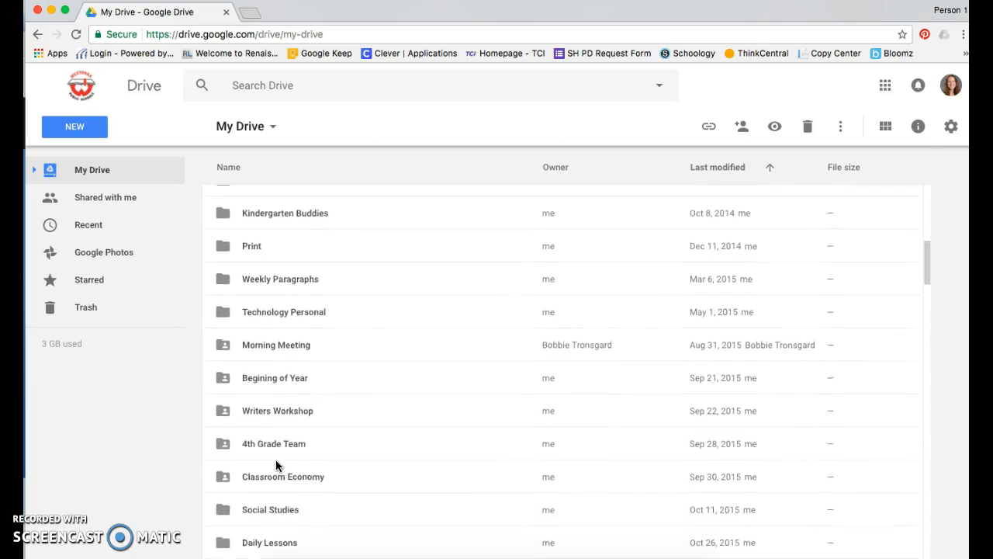
scroll(276, 464, down, 7)
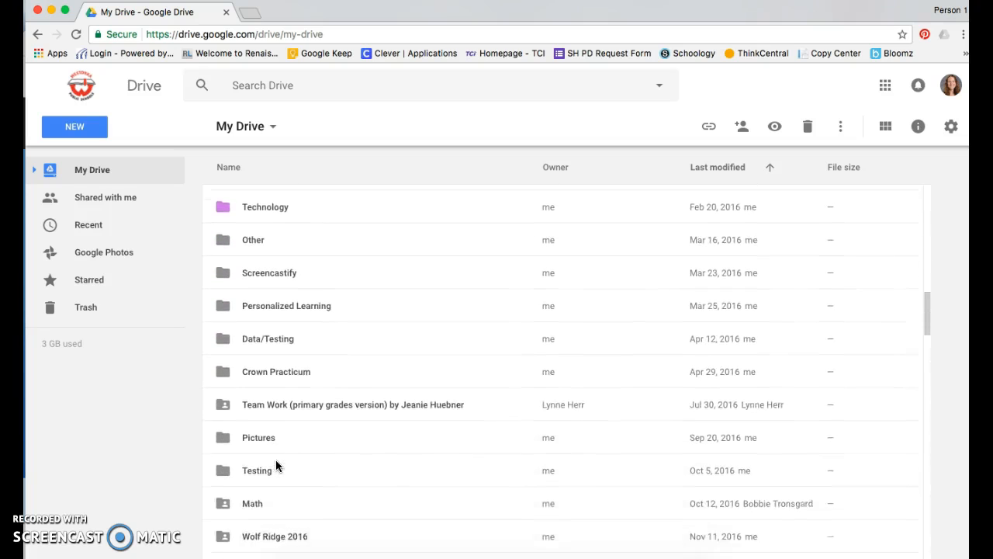
scroll(276, 464, down, 1)
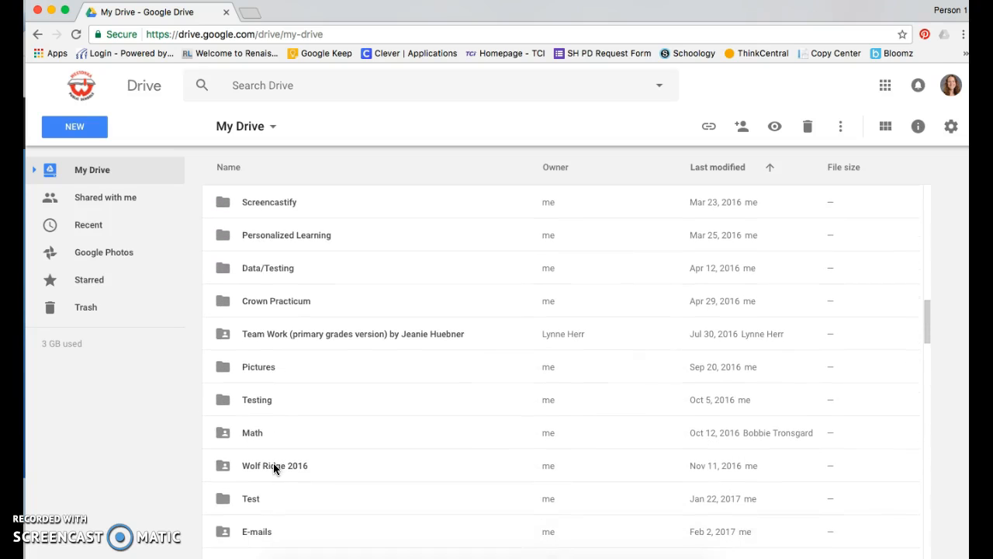
scroll(273, 463, down, 1)
click(270, 524)
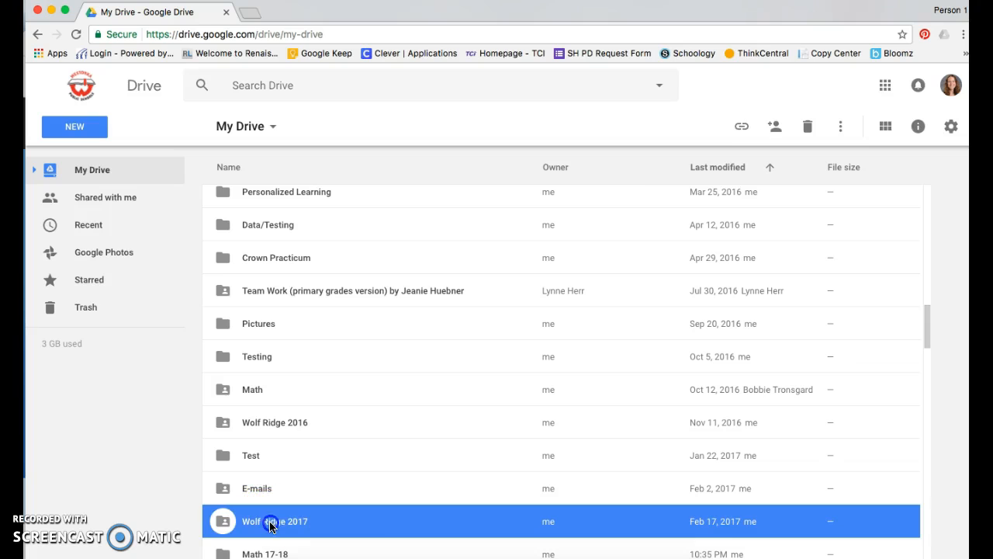
scroll(271, 501, down, 1)
click(270, 506)
double_click(270, 506)
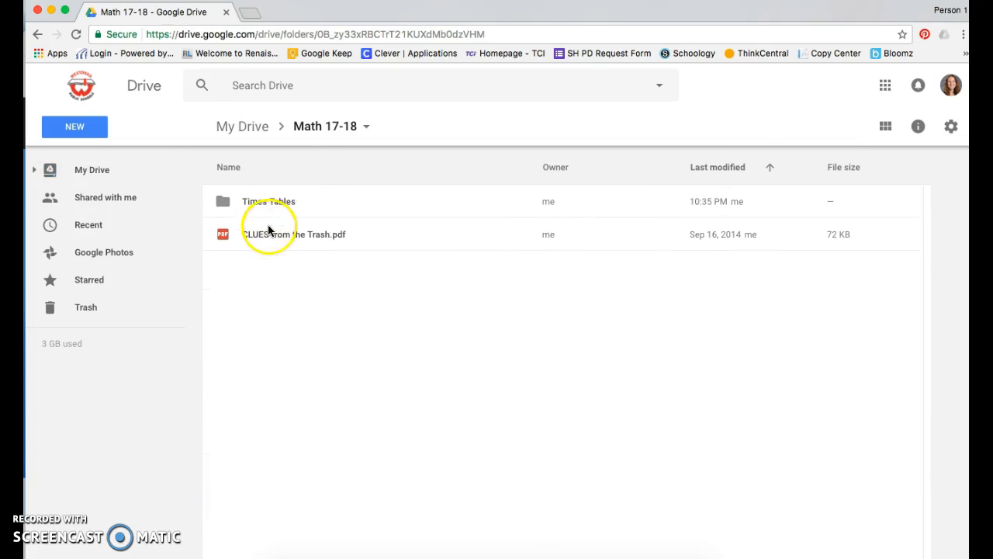
Add a star to "CLUES from the Trash.pdf" in the Math 17-18 folder.
click(270, 233)
right_click(305, 243)
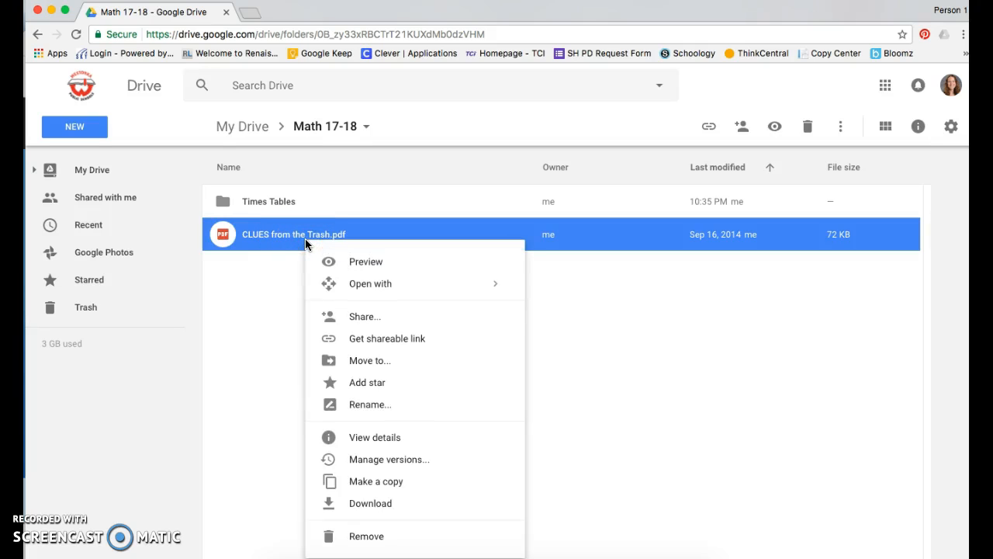
click(337, 382)
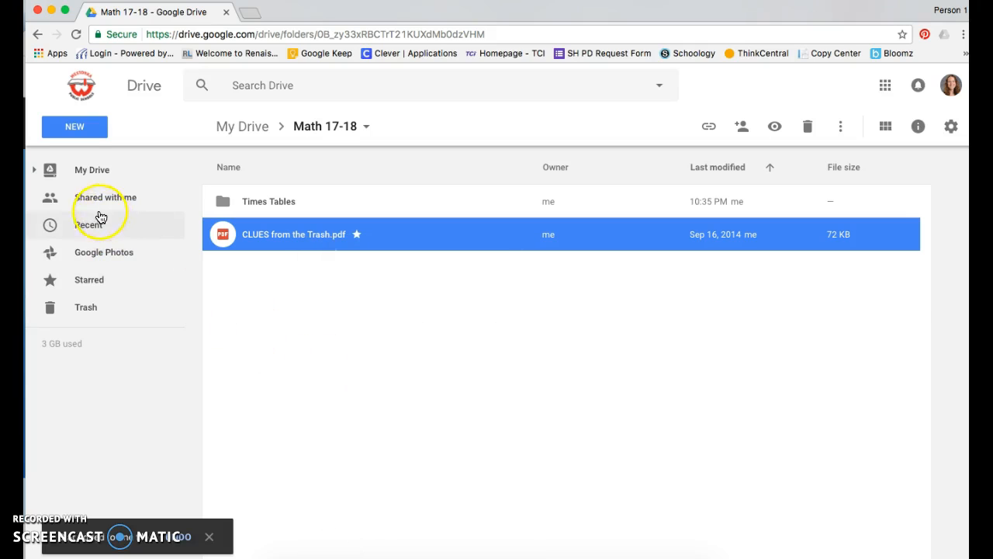
View the list of starred files, then return to My Drive.
click(90, 286)
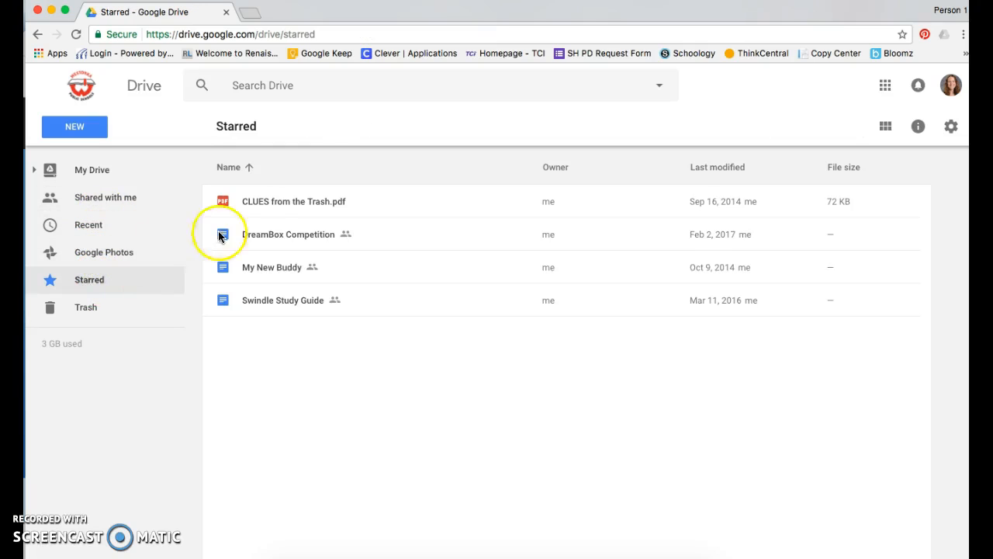
click(86, 183)
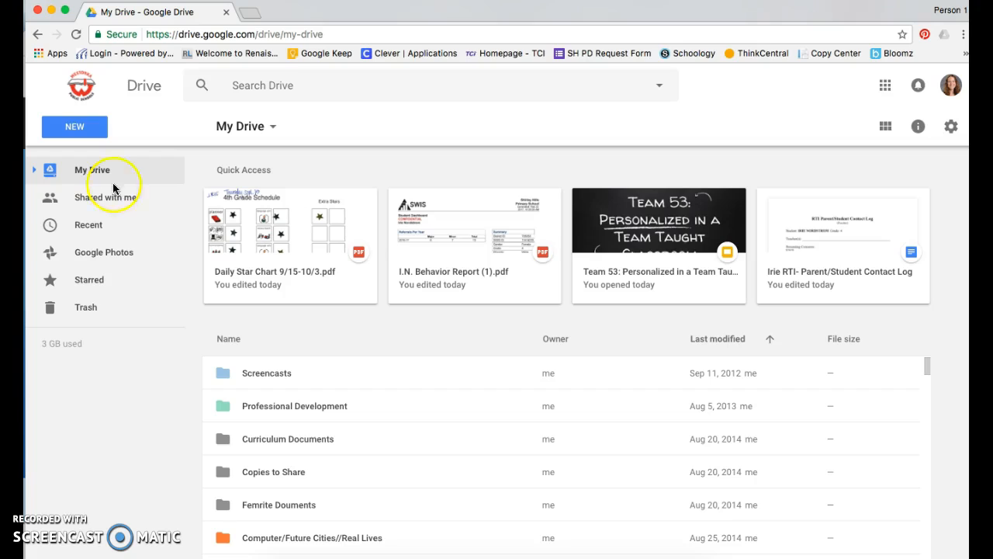
click(162, 228)
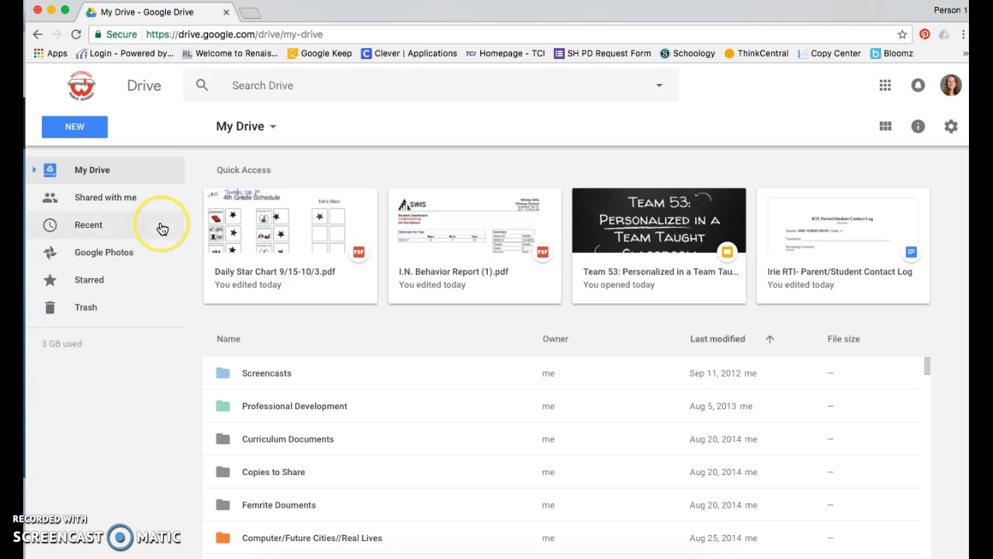
Locate the Math 17-18 folder among the My Drive items and open its contents.
click(275, 376)
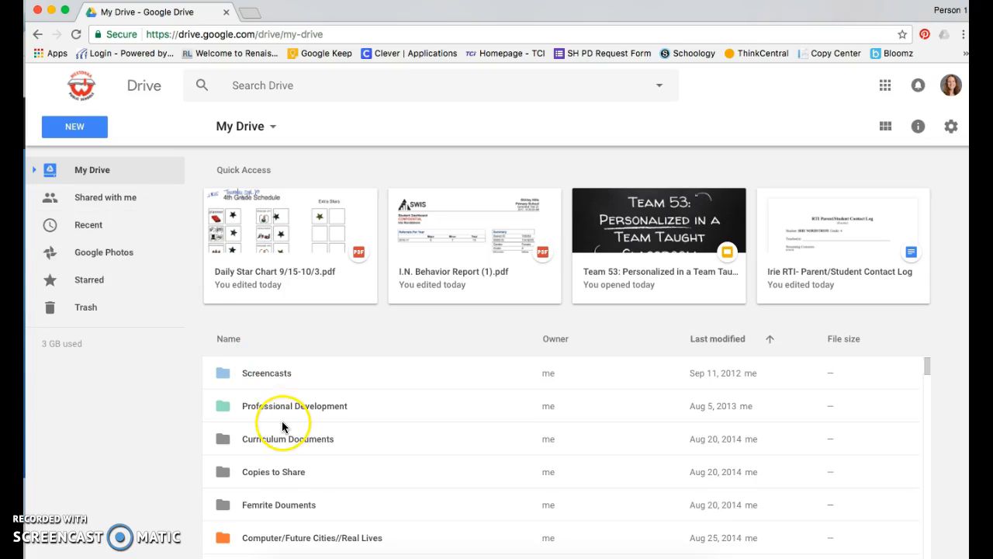
scroll(282, 420, down, 10)
scroll(282, 420, down, 8)
scroll(282, 420, down, 8)
click(285, 407)
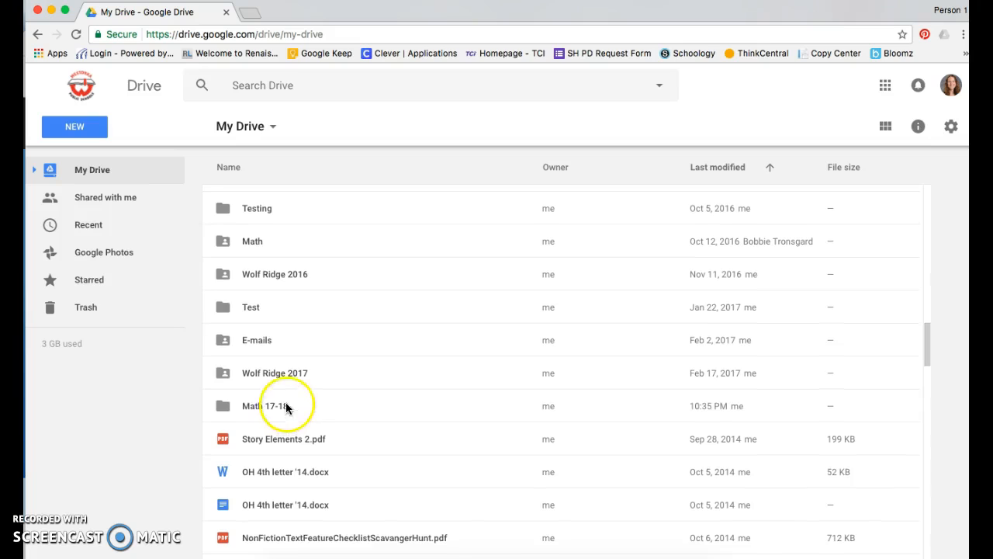
click(285, 406)
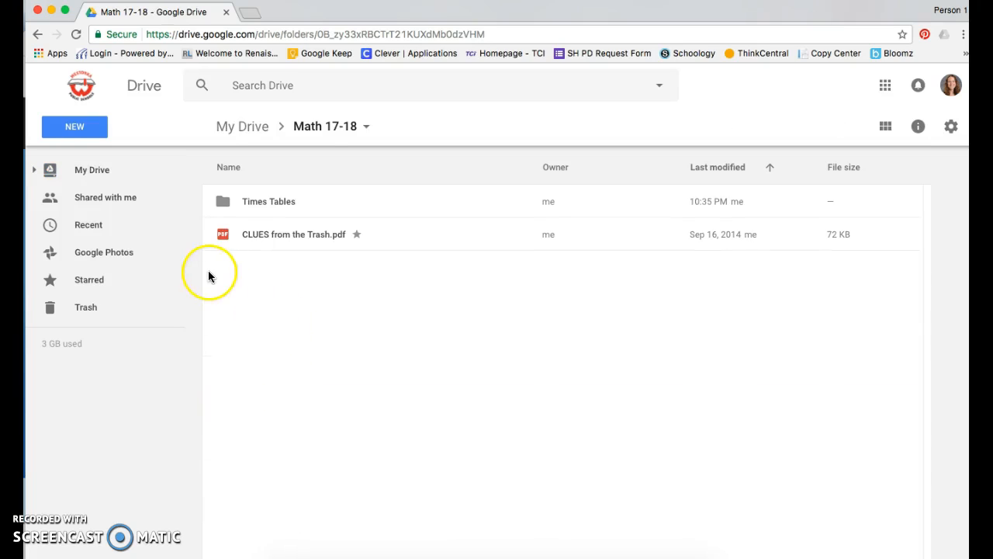
Upload the "Activity 3_ Determine Importance Notes" PDF from the Desktop into the Math 17-18 folder.
click(93, 129)
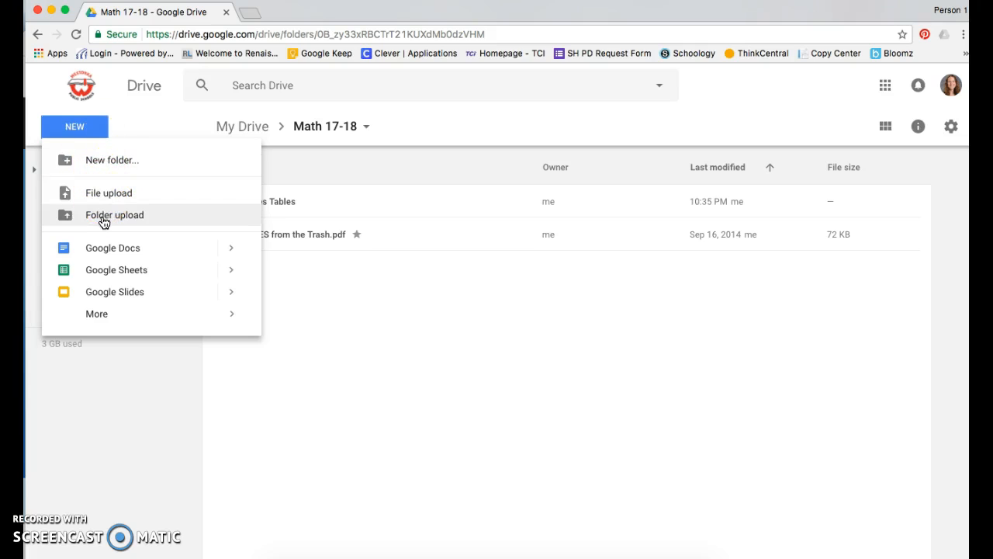
click(111, 194)
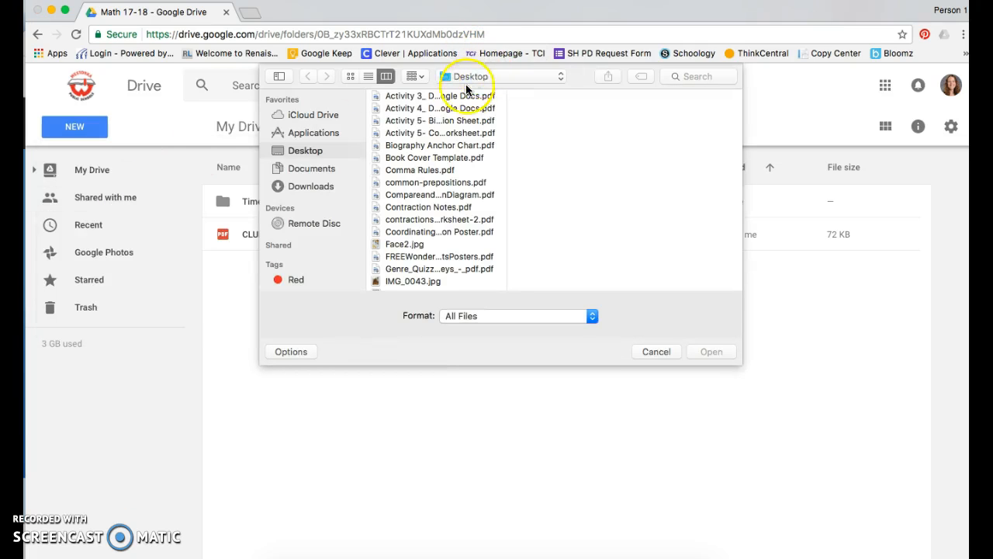
scroll(442, 194, down, 3)
scroll(442, 188, up, 3)
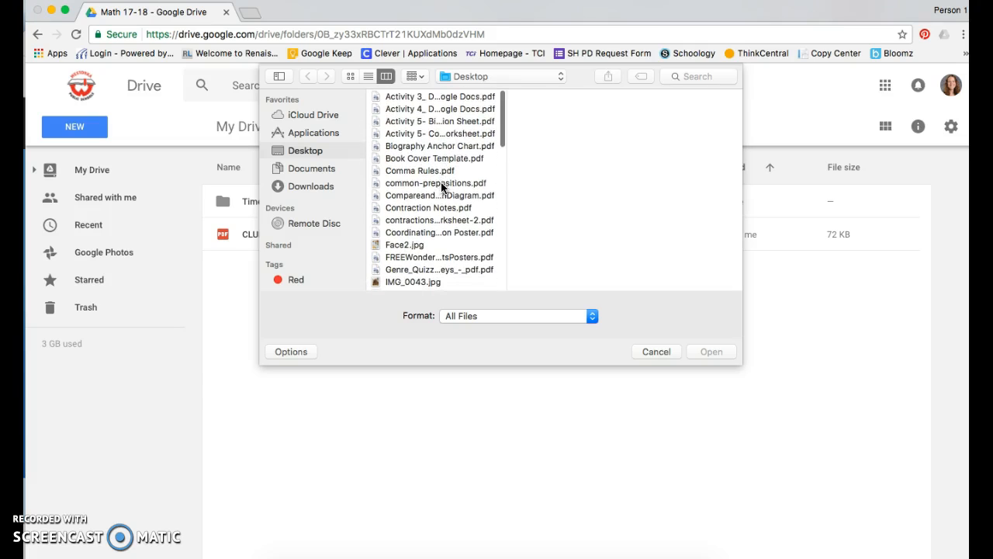
click(450, 95)
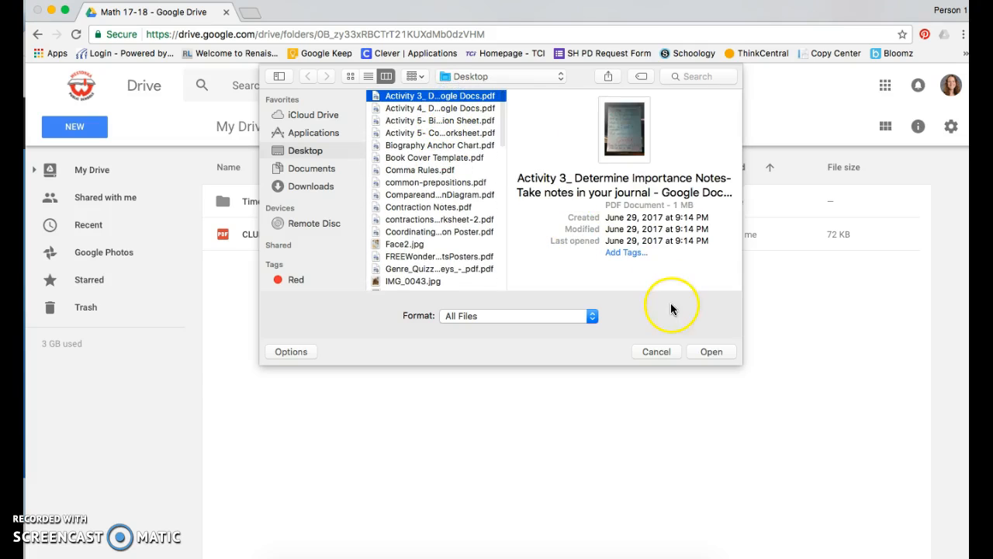
click(711, 352)
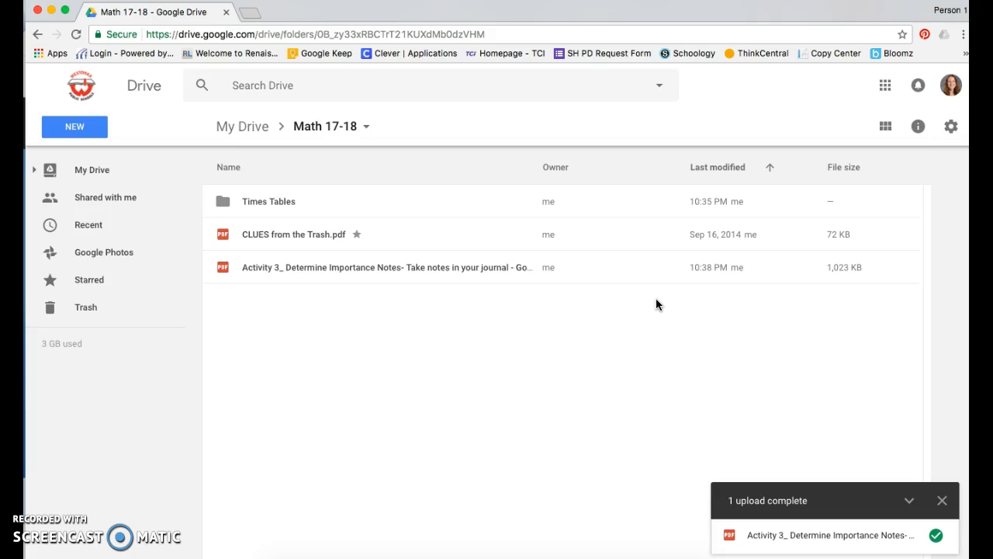
Preview "CLUES from the Trash.pdf", look over its page and return to the Math 17-18 folder.
right_click(331, 237)
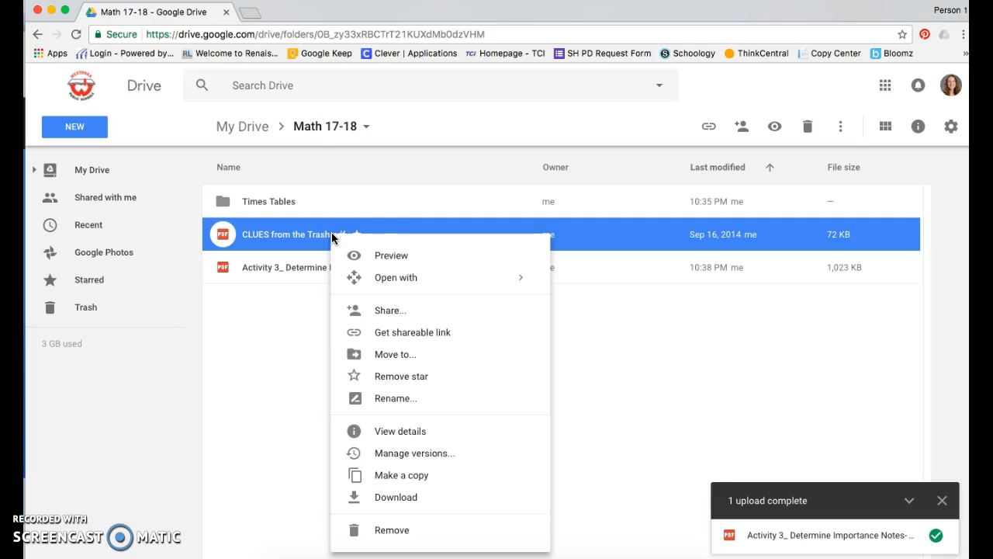
click(368, 260)
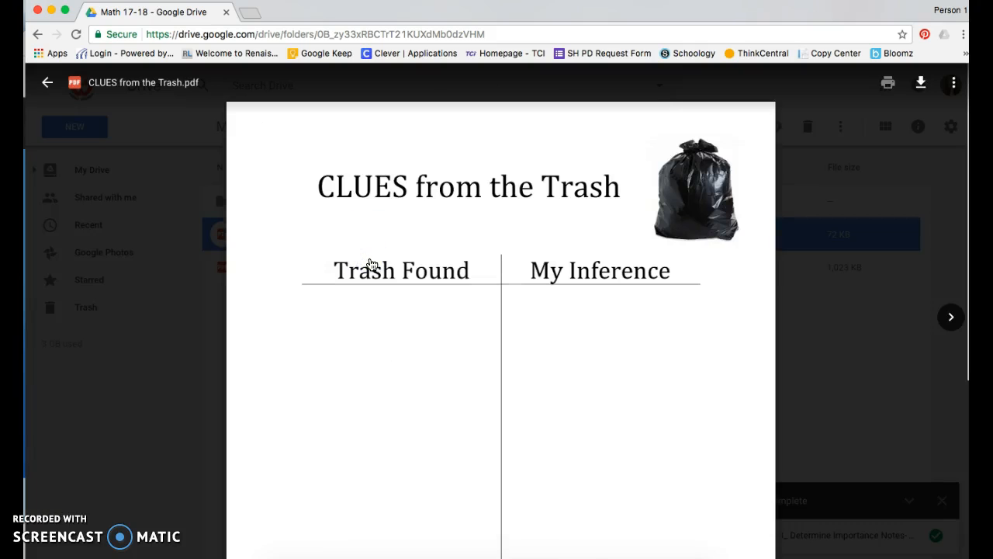
scroll(371, 264, down, 5)
scroll(371, 264, up, 5)
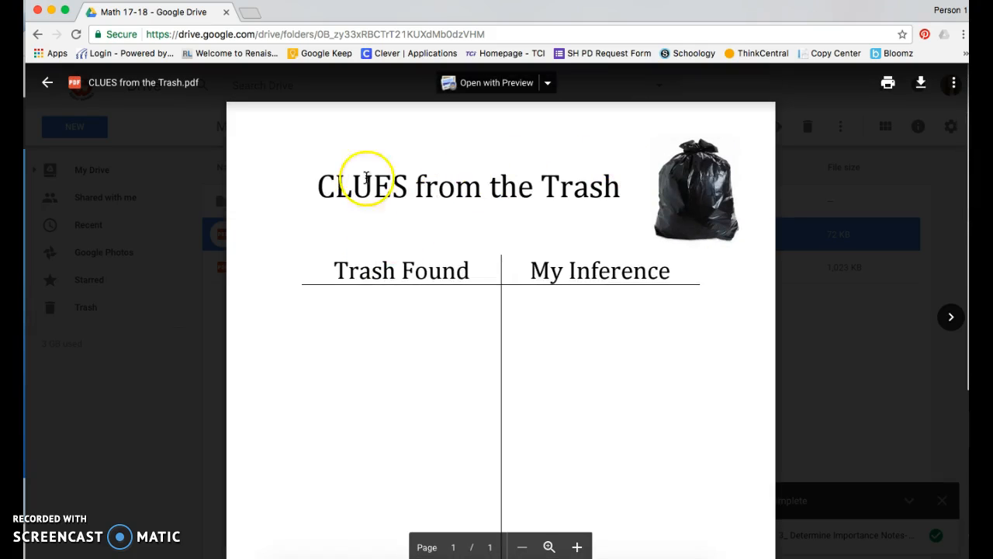
click(56, 92)
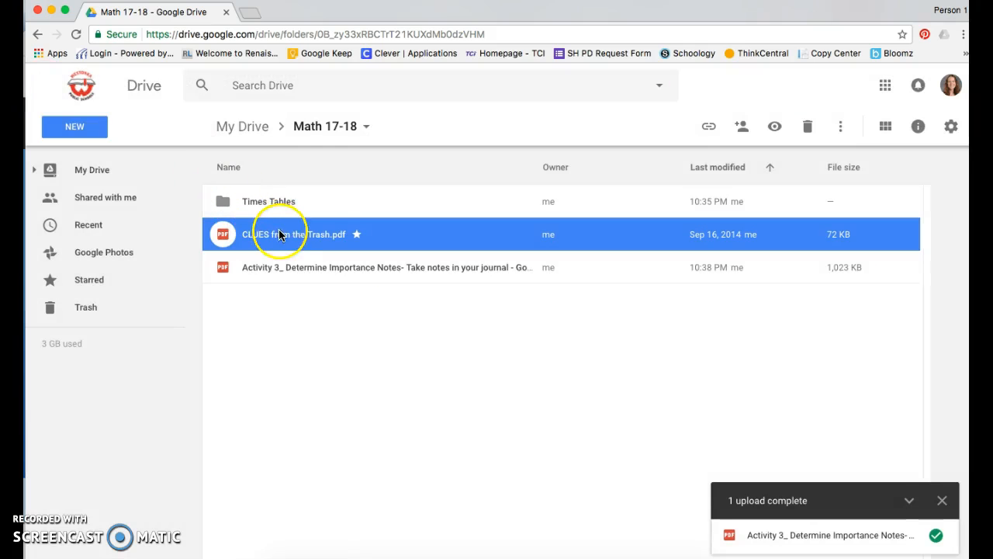
Remove "CLUES from the Trash.pdf" from the Math 17-18 folder, then preview the Activity 3 PDF and close it.
right_click(281, 243)
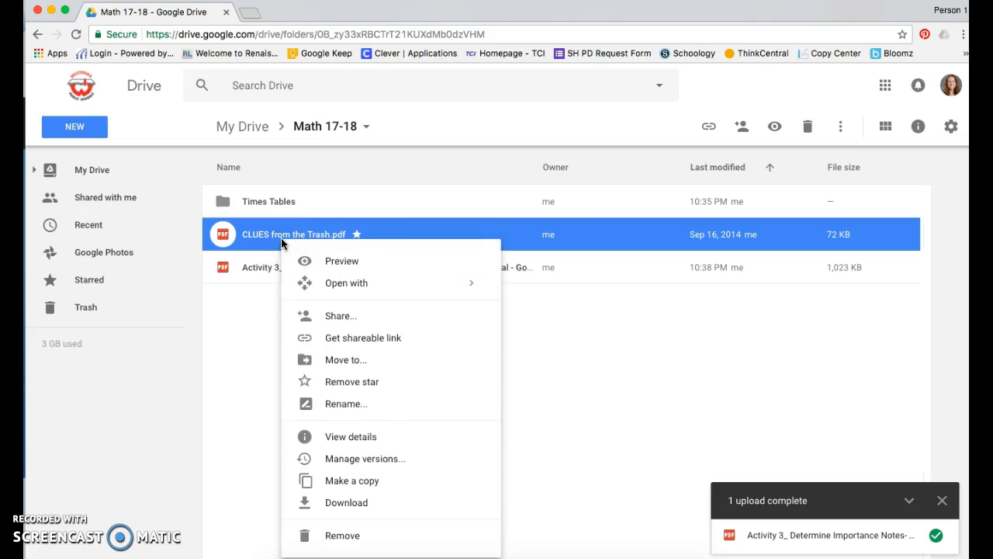
click(315, 543)
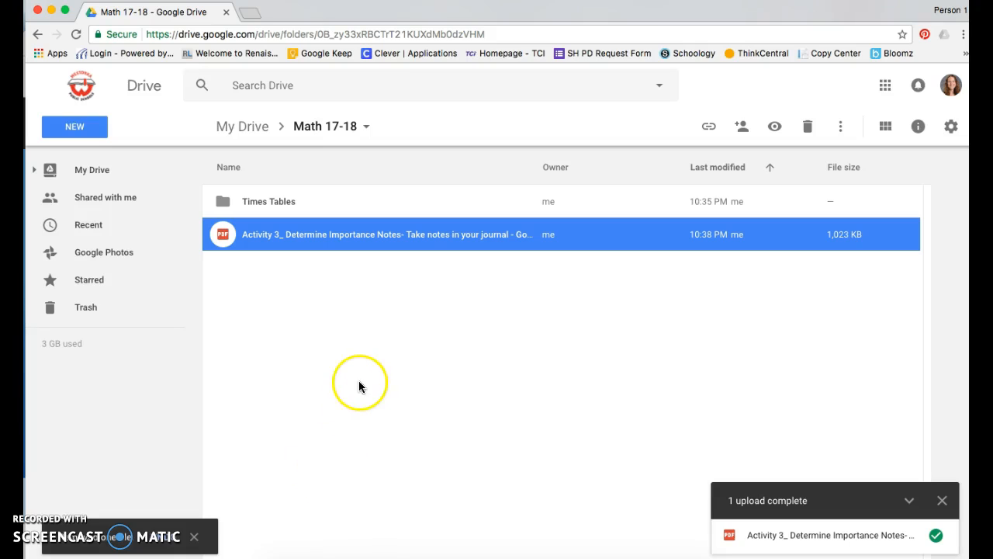
double_click(402, 235)
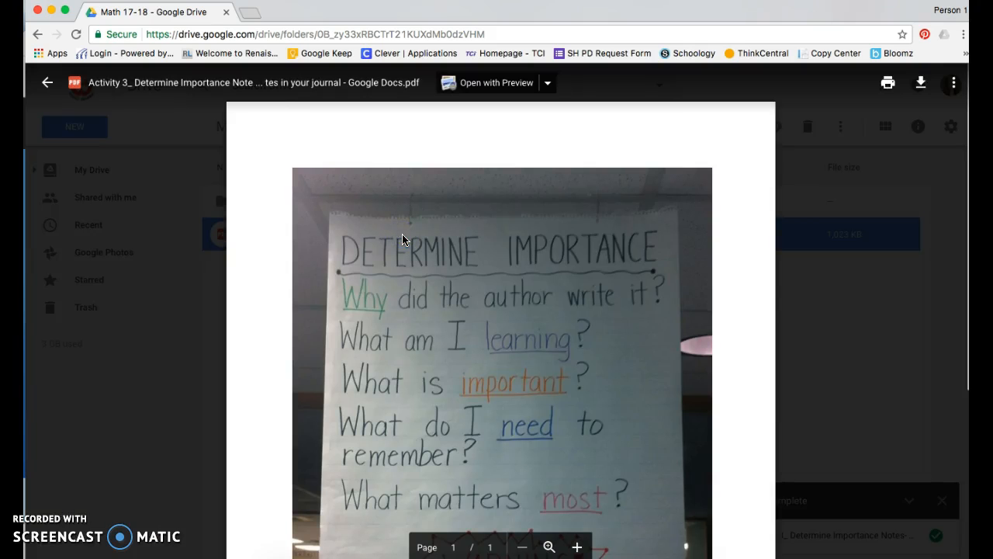
click(44, 88)
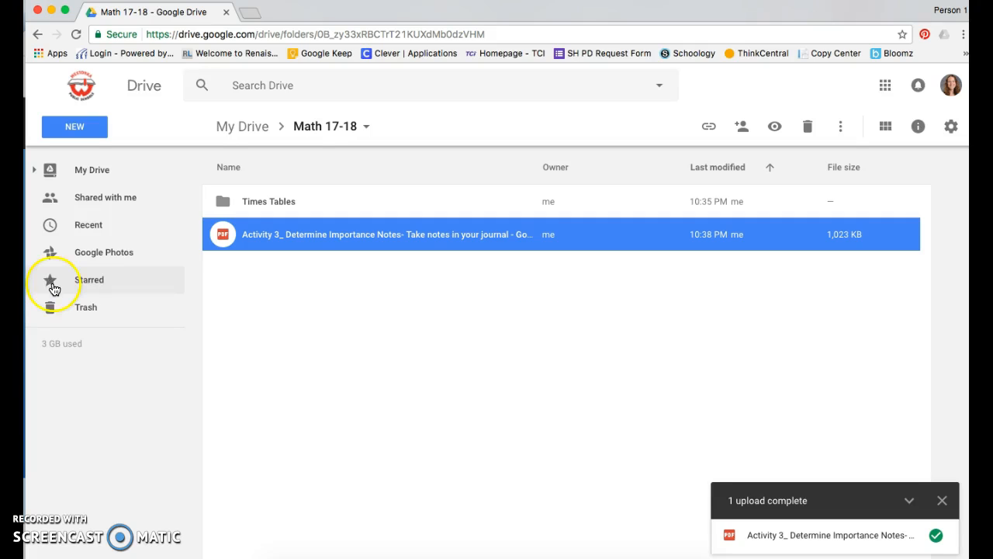
Return to My Drive, open the Google Docs version of "OH 4th letter '14.docx" to view it, and switch back to the file list.
click(35, 169)
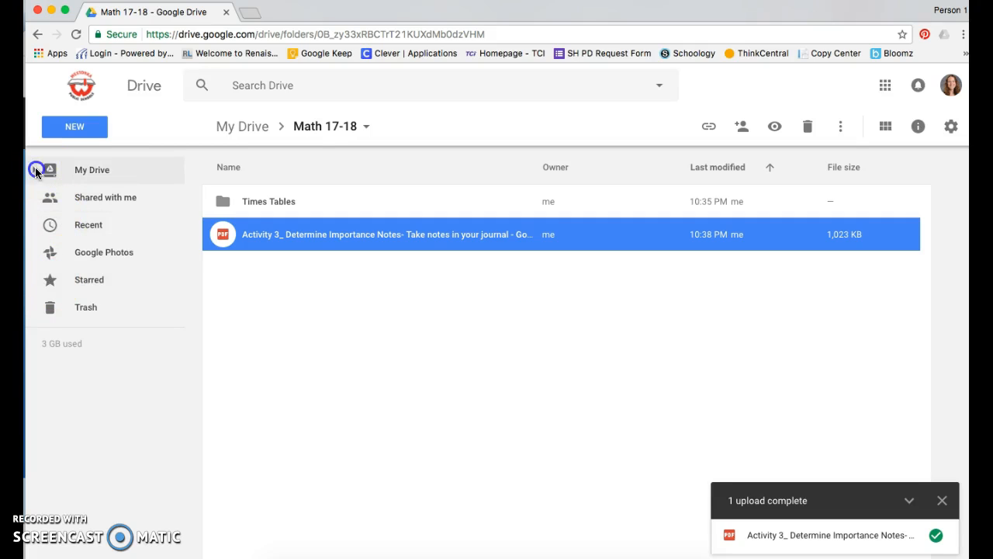
click(92, 176)
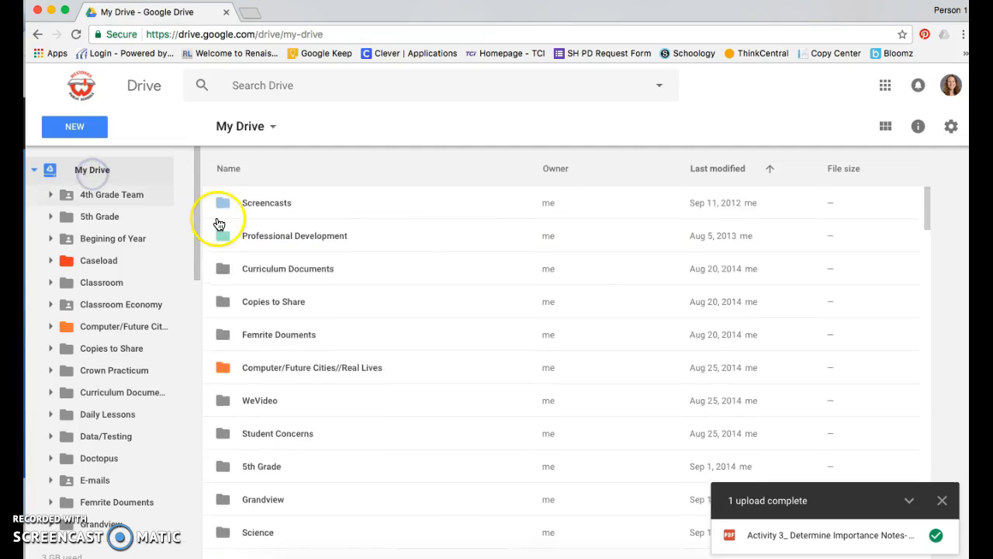
click(258, 448)
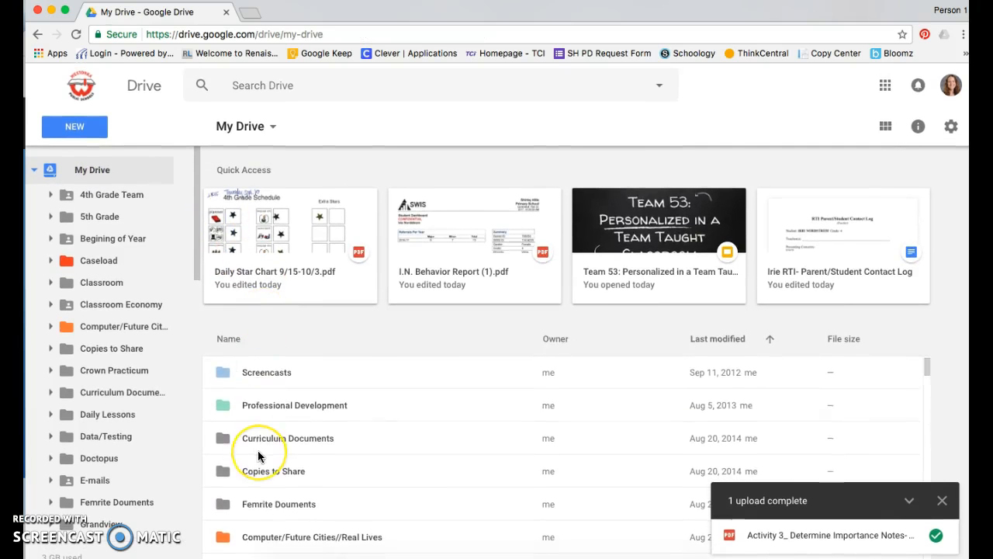
scroll(258, 450, down, 15)
scroll(258, 451, down, 8)
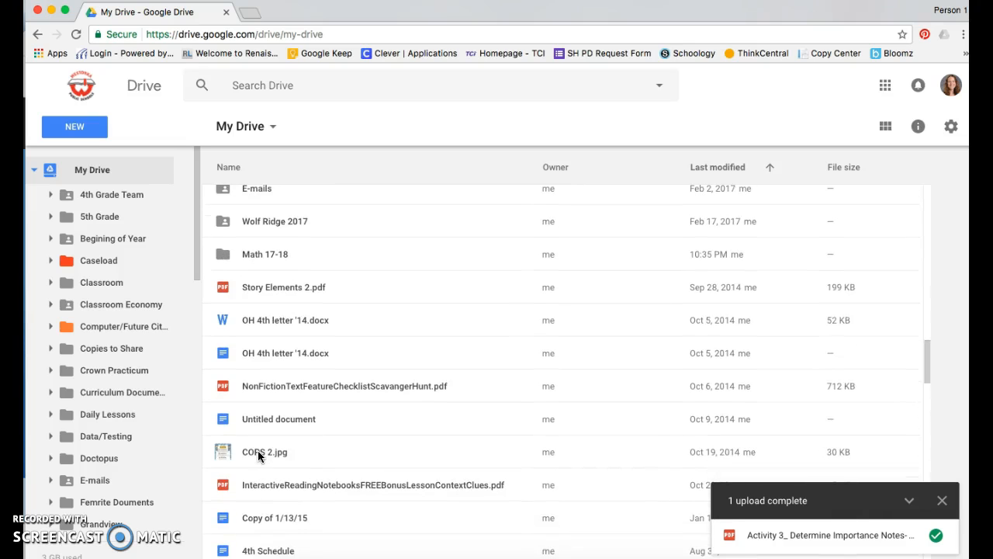
scroll(258, 454, up, 1)
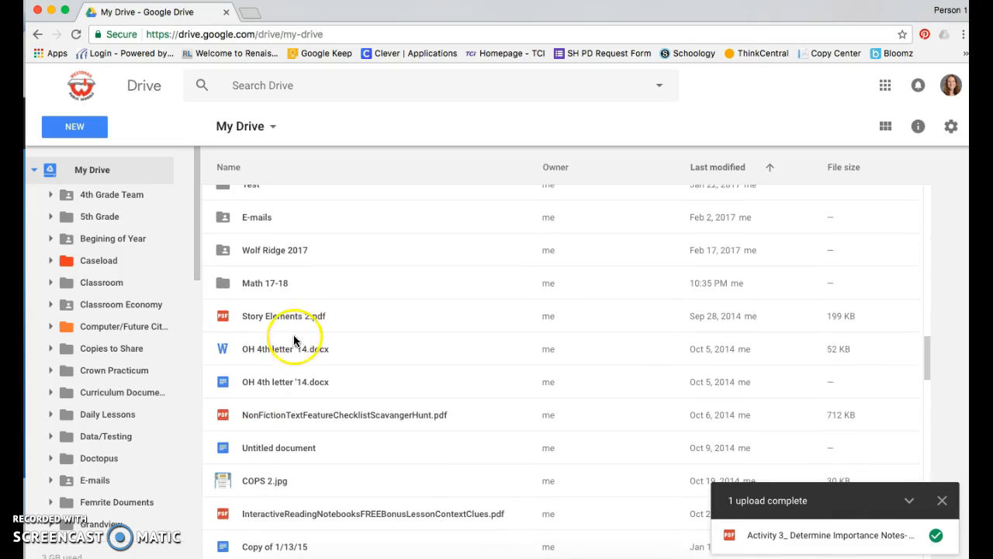
scroll(296, 317, down, 1)
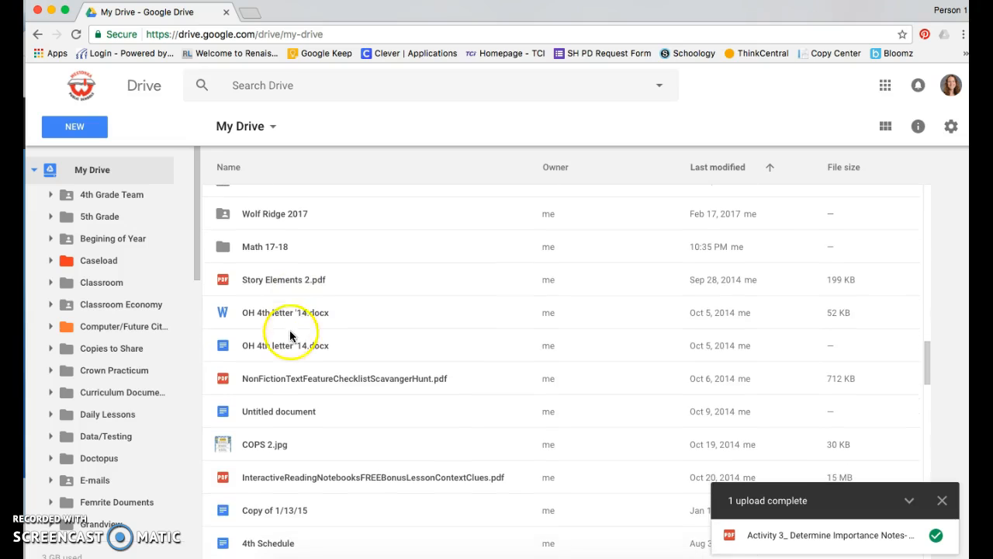
click(287, 346)
right_click(286, 348)
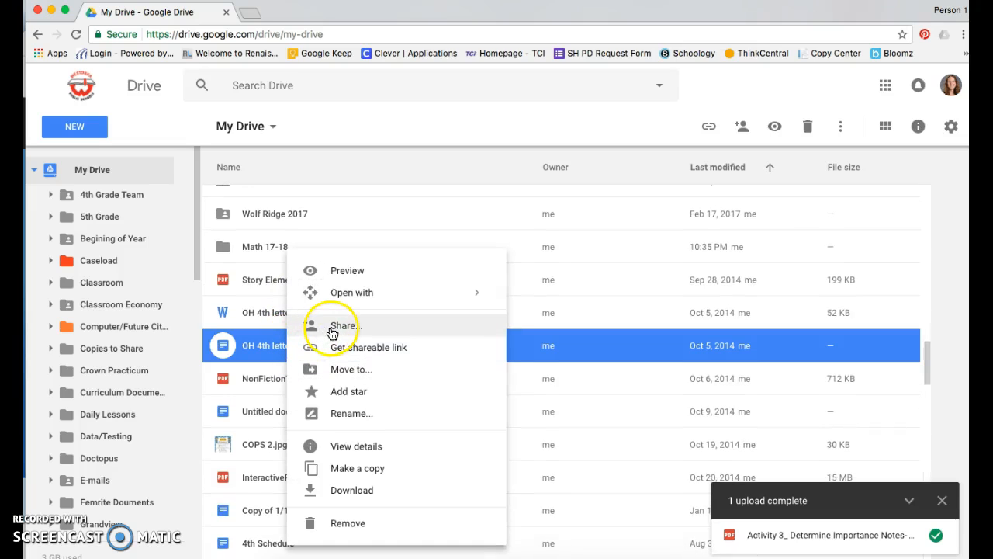
double_click(274, 354)
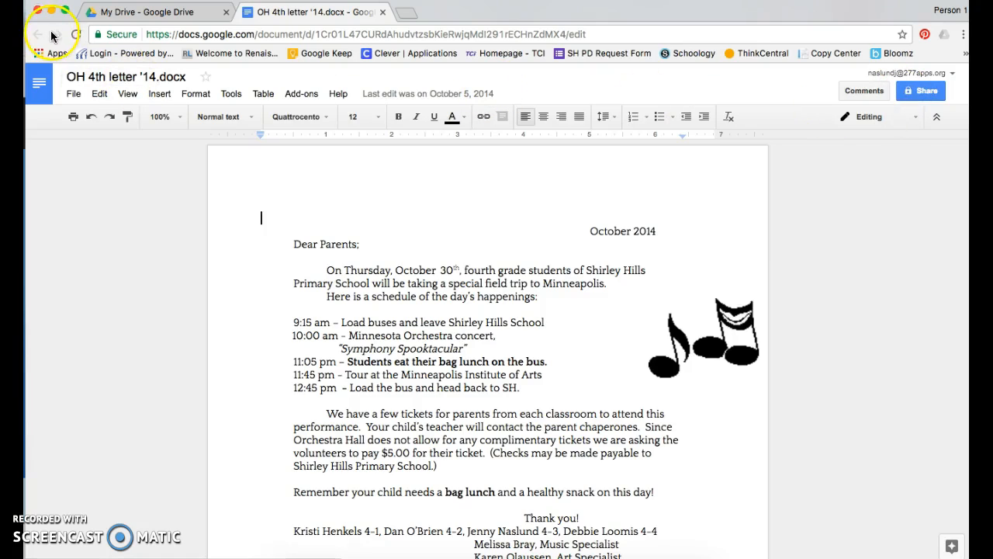
click(199, 13)
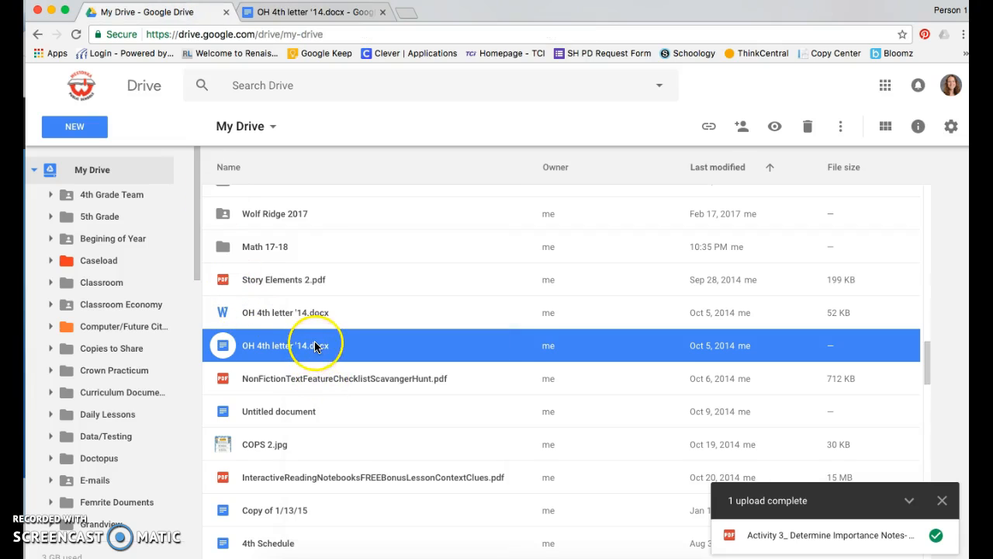
Prepare a sharing invitation for the Google Docs "OH 4th letter '14.docx" with a colleague and the note "Take a look at this.", and view the permission choices.
right_click(314, 345)
click(354, 346)
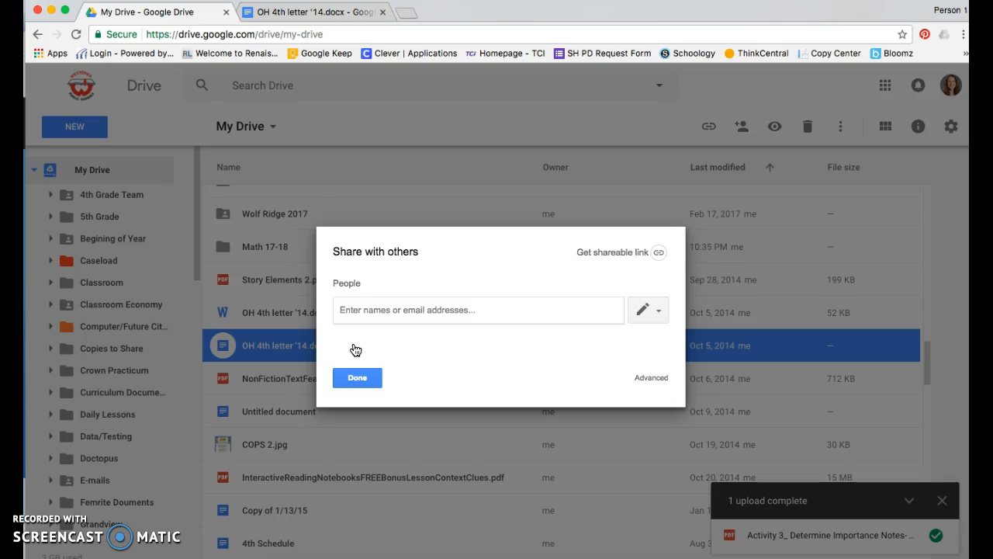
click(384, 310)
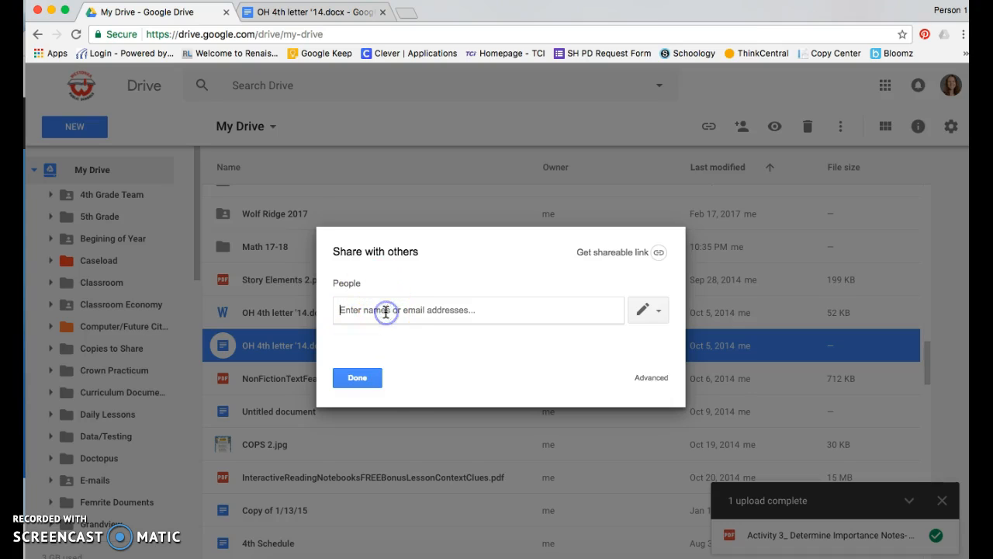
text(b)
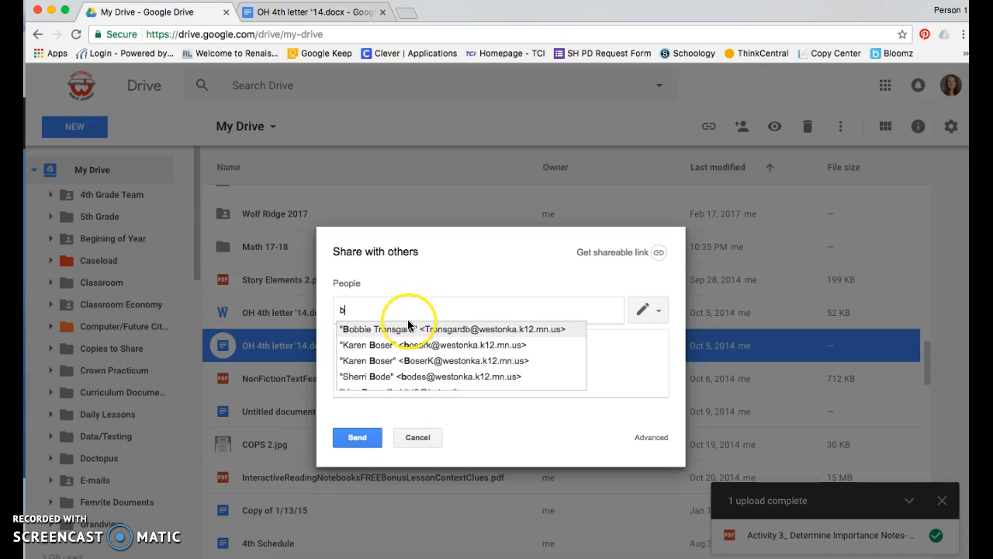
click(400, 329)
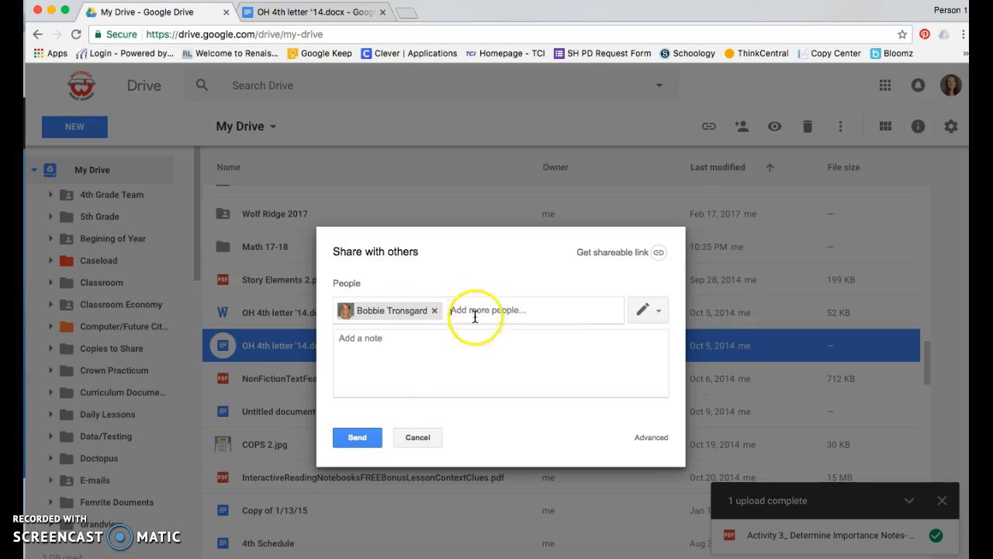
click(437, 355)
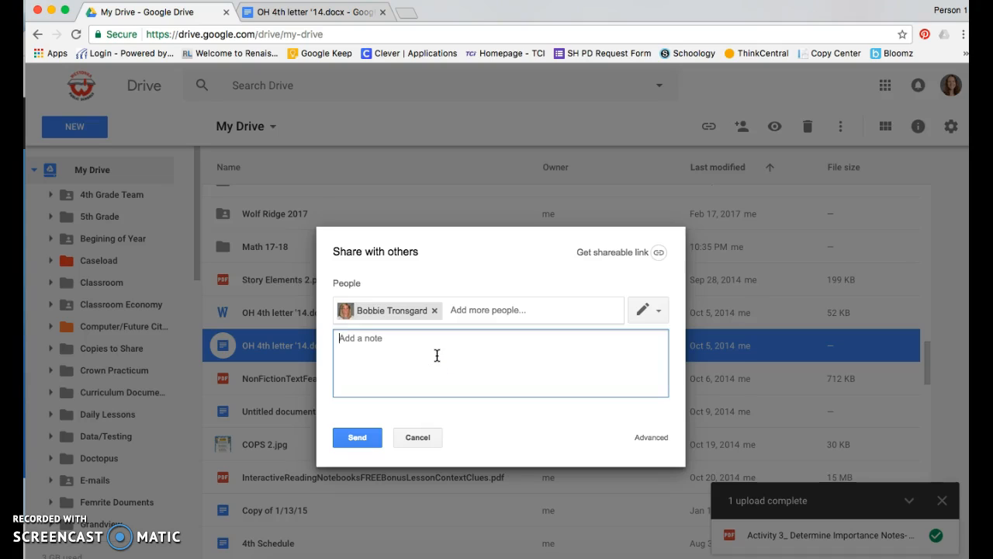
text(Take a look at this.)
click(455, 327)
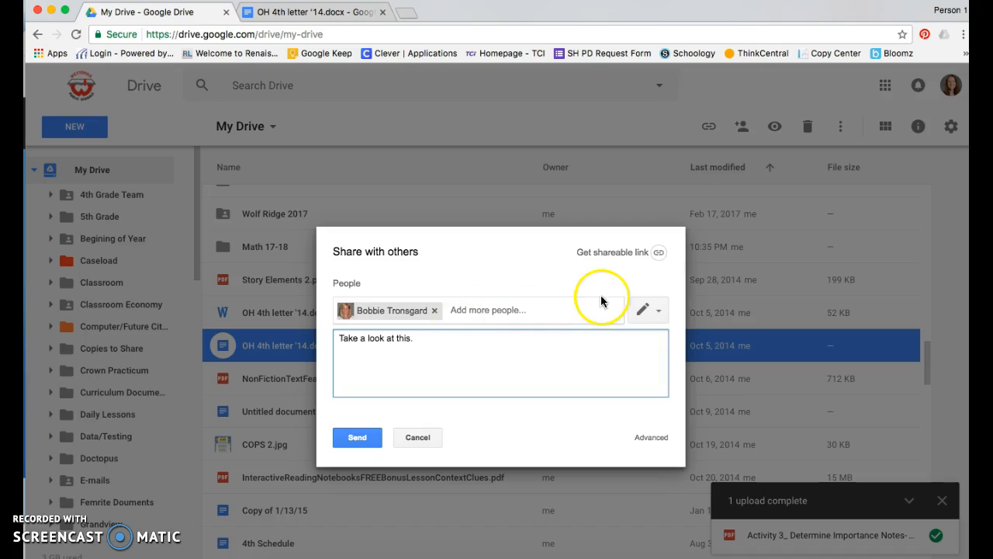
click(659, 312)
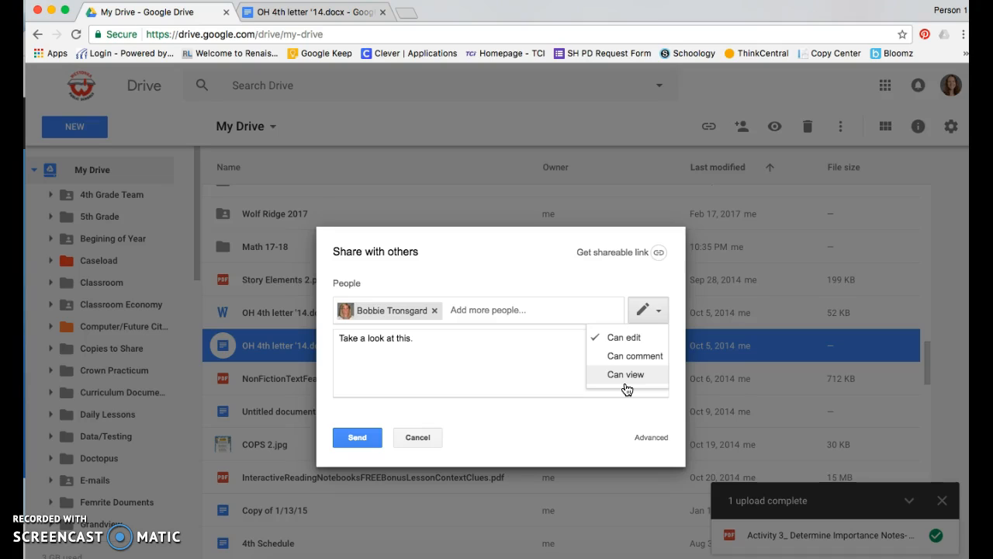
Turn on the document's shareable link and open the additional link sharing options.
click(659, 256)
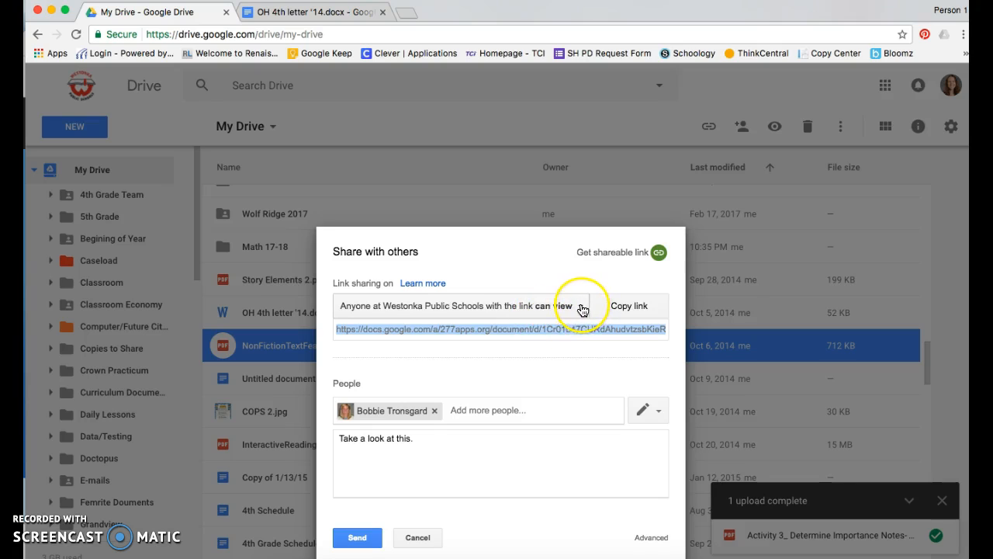
click(584, 307)
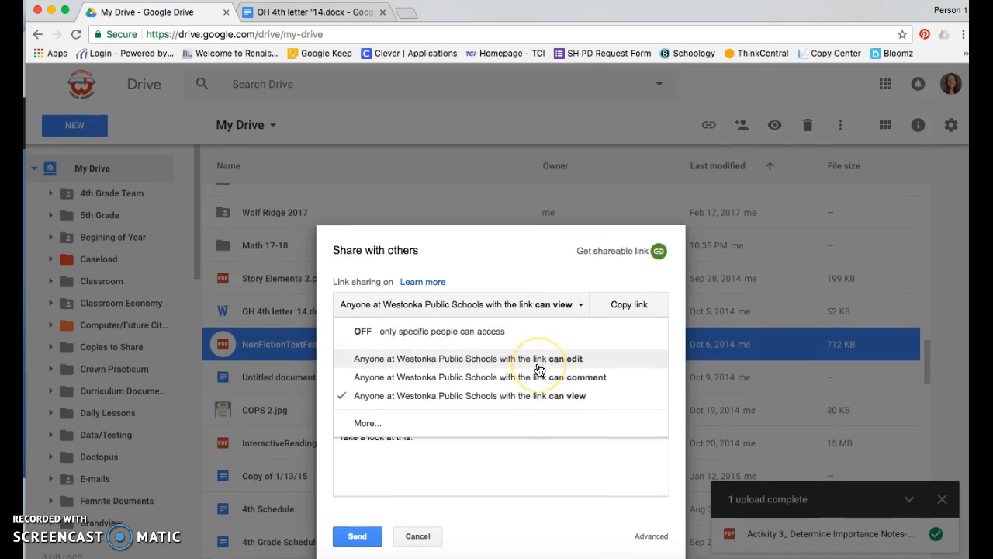
click(366, 424)
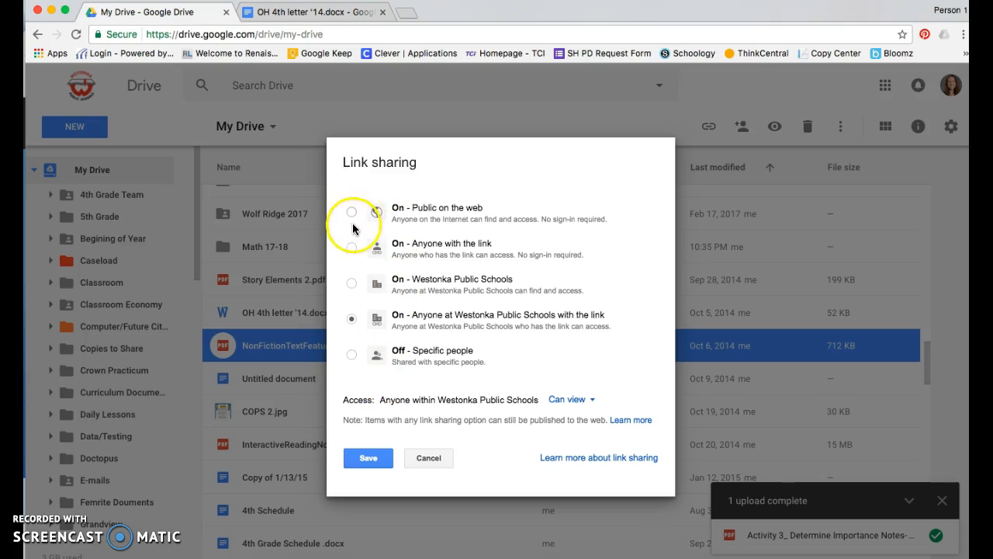
Try the "On - Anyone with the link" option, then cancel the change, discard the invitation and close the sharing dialog.
click(402, 245)
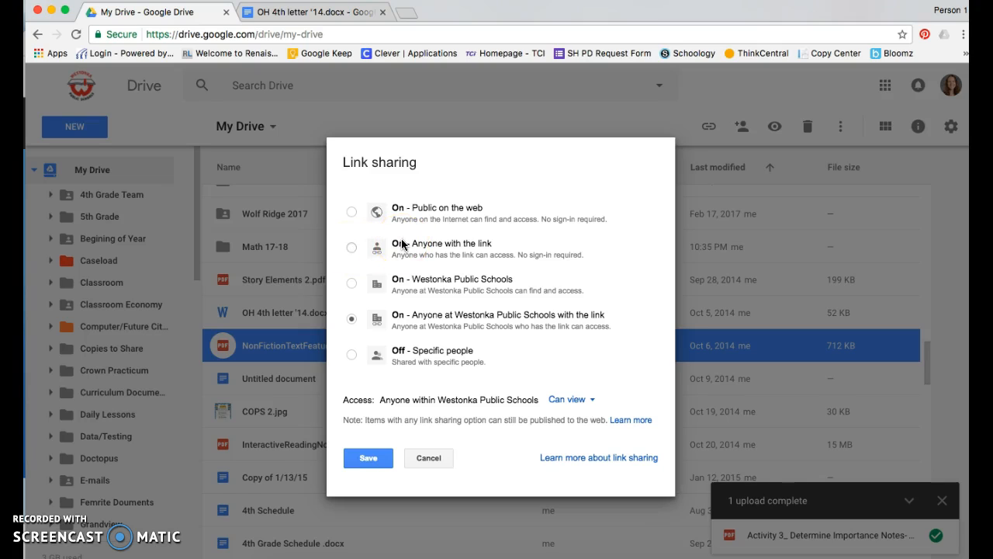
click(353, 247)
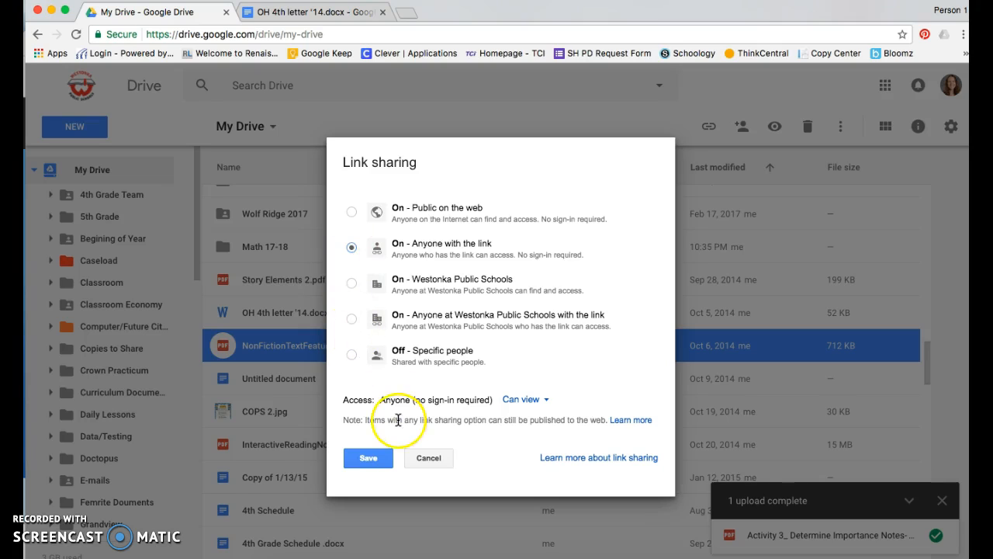
click(430, 458)
click(430, 458)
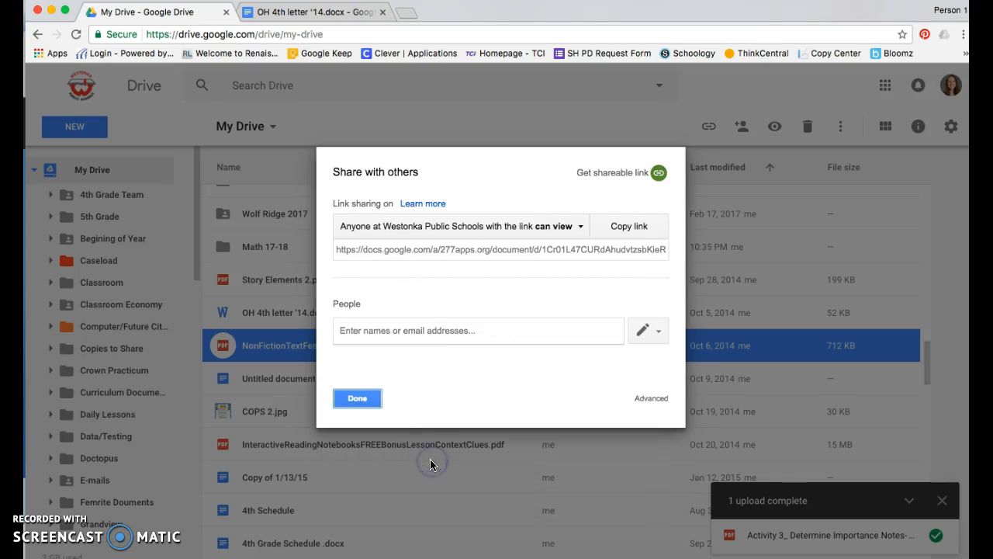
click(359, 399)
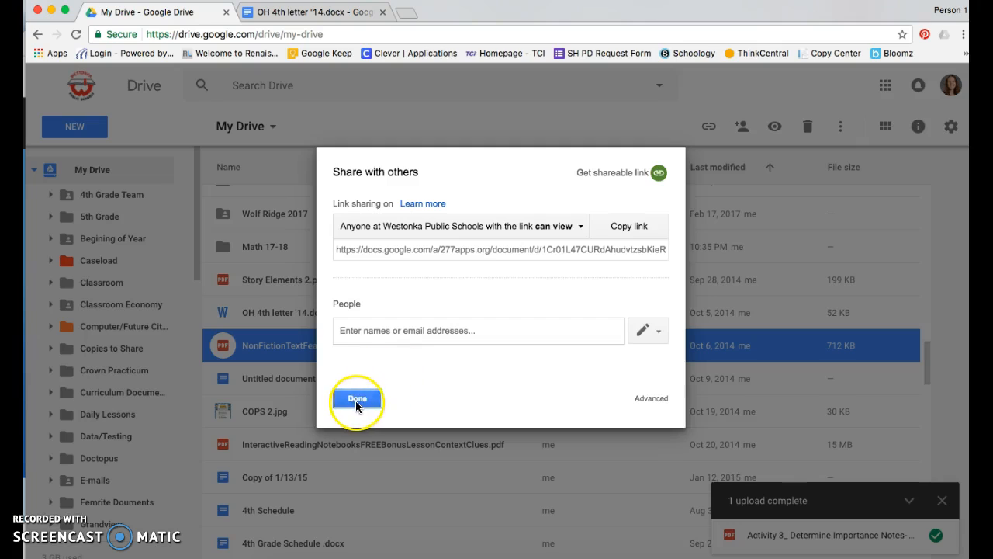